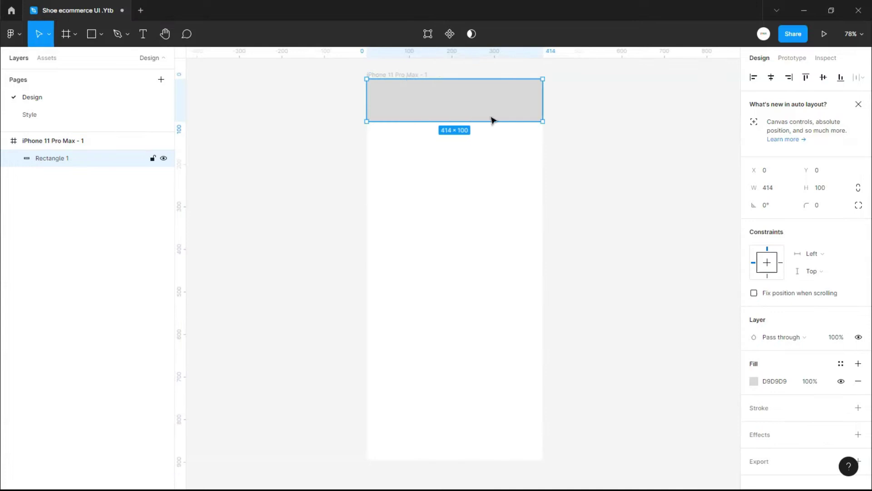
Enlarge the header rectangle to 414×327 and add an outlined avatar circle
{"action": "left_click_drag", "start_coordinate": [491, 121], "coordinate": [491, 218]}
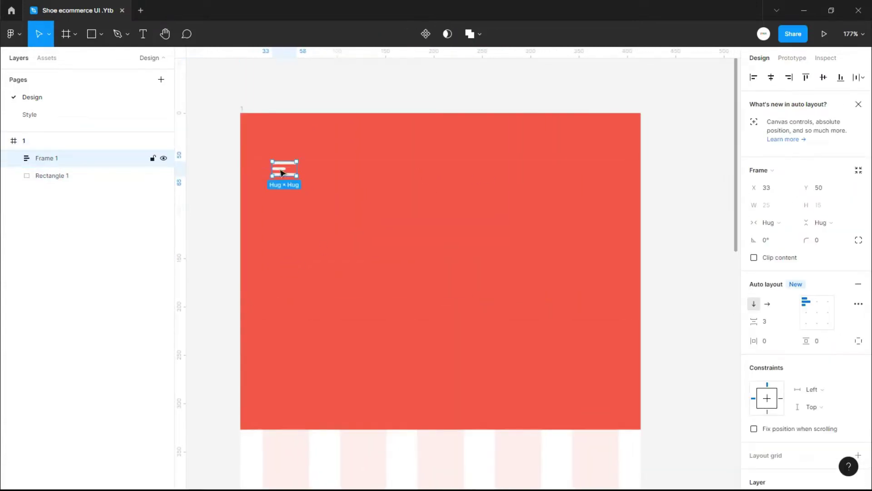
{"action": "left_click", "coordinate": [774, 189]}
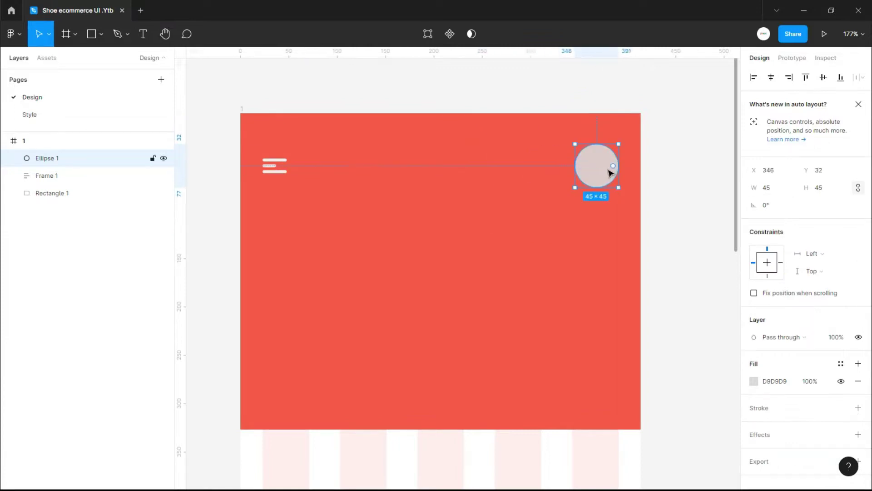
{"action": "left_click", "coordinate": [858, 408]}
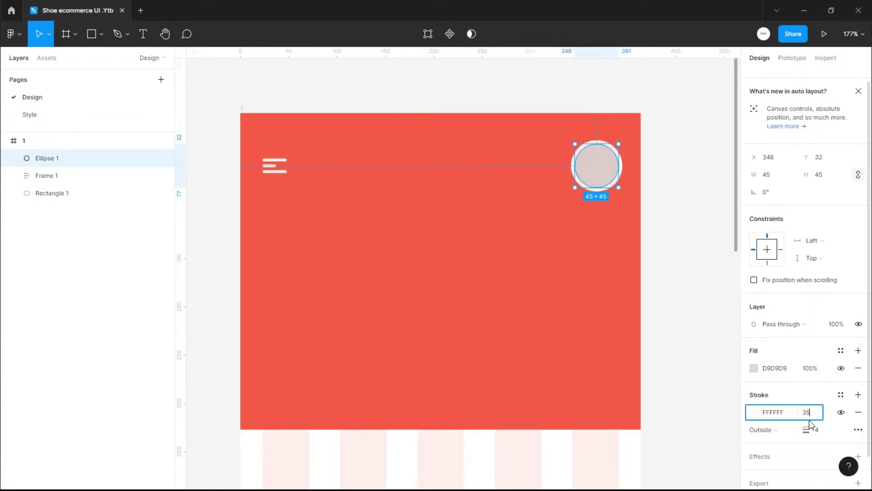
Fill the avatar circle with a cartoon figure photo from Unsplash and size it 45×45
{"action": "key", "text": "ctrl+slash"}
{"action": "type", "text": "u"}
{"action": "key", "text": "Return"}
{"action": "left_click", "coordinate": [459, 115]}
{"action": "type", "text": "avatar"}
{"action": "key", "text": "Return"}
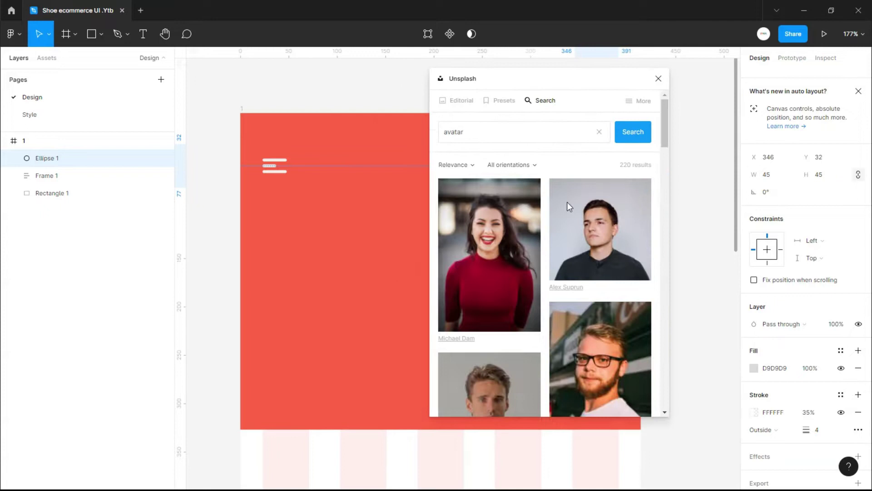
{"action": "scroll", "coordinate": [567, 209], "scroll_direction": "down", "scroll_amount": 5}
{"action": "left_click", "coordinate": [566, 210]}
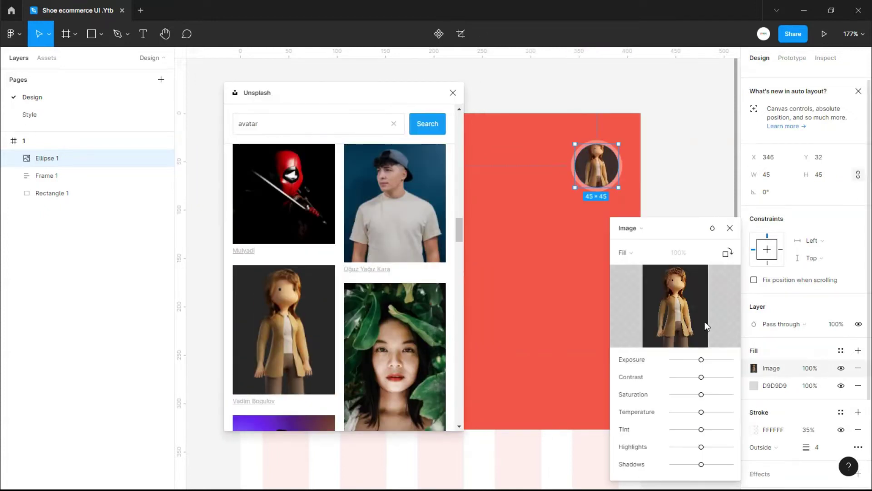
{"action": "left_click_drag", "start_coordinate": [634, 136], "coordinate": [621, 148]}
{"action": "scroll", "coordinate": [598, 165], "scroll_direction": "up", "scroll_amount": 5}
Review the avatar's image and grey fill settings, then select the menu icon with the avatar
{"action": "key", "text": "ctrl+slash"}
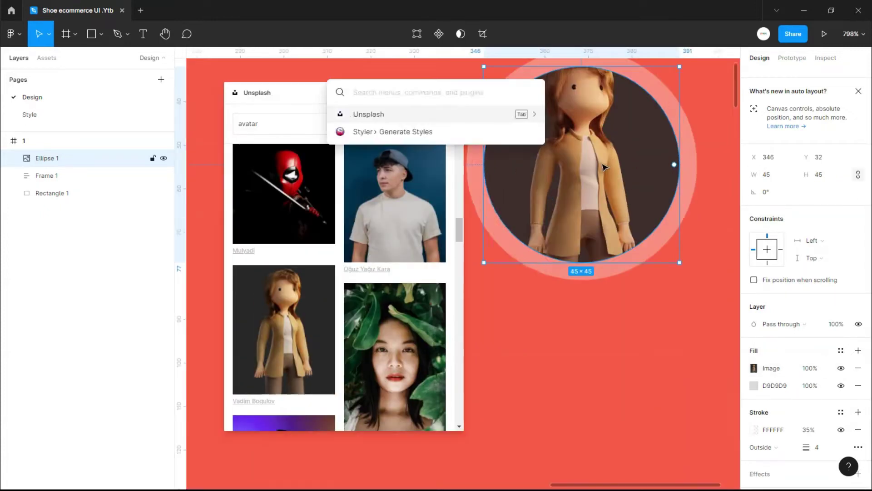
{"action": "key", "text": "Escape"}
{"action": "scroll", "coordinate": [410, 168], "scroll_direction": "down", "scroll_amount": 3}
{"action": "scroll", "coordinate": [410, 167], "scroll_direction": "down", "scroll_amount": 3}
{"action": "left_click", "coordinate": [754, 368]}
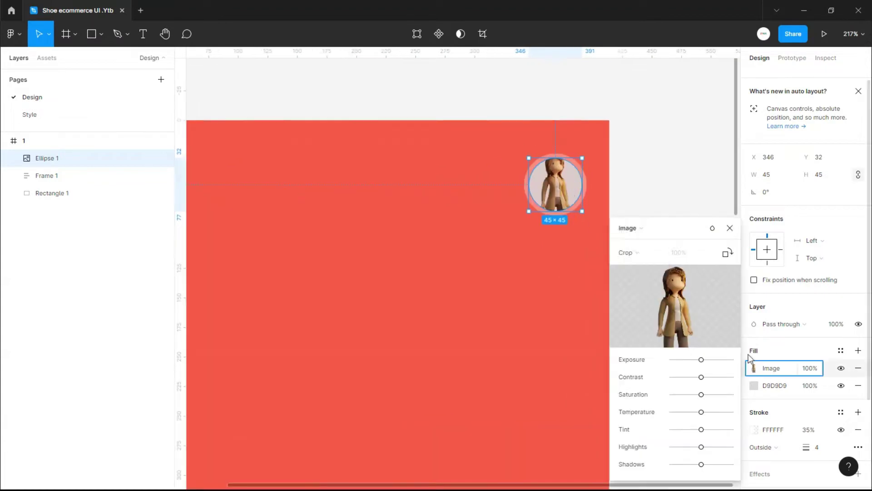
{"action": "left_click", "coordinate": [565, 187]}
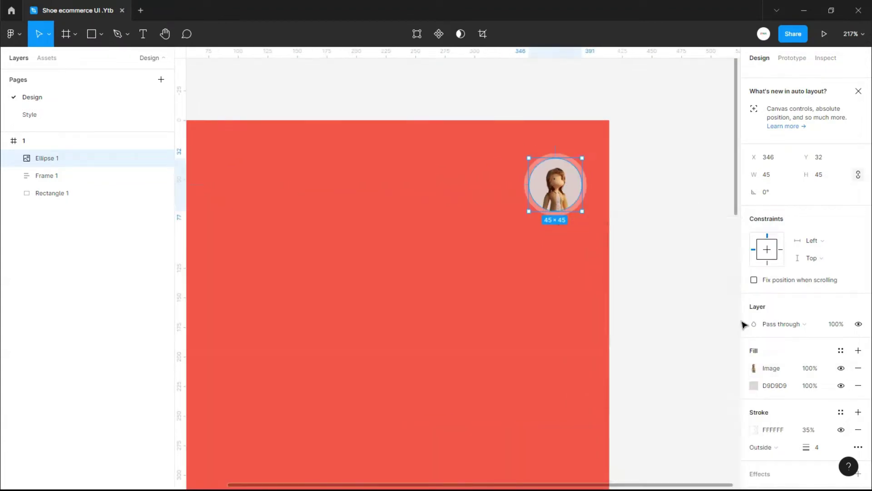
{"action": "left_click", "coordinate": [754, 385]}
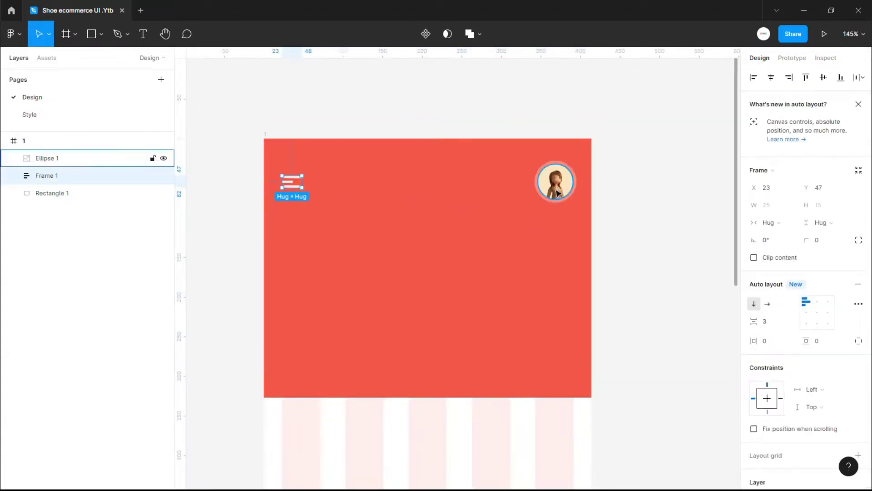
{"action": "left_click", "coordinate": [89, 196]}
Draw a large faint white circle at the header's top right, at X 121, Y -49
{"action": "key", "text": "o"}
{"action": "left_click_drag", "start_coordinate": [492, 221], "coordinate": [573, 301]}
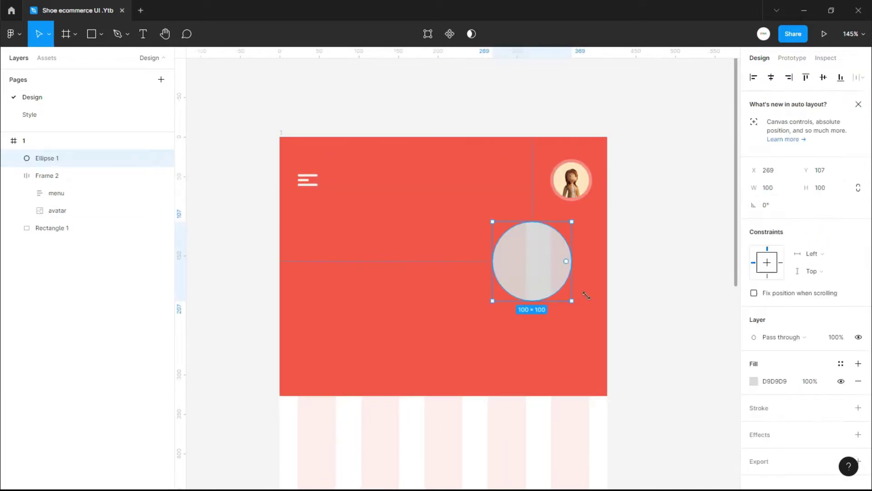
{"action": "left_click", "coordinate": [777, 382]}
{"action": "type", "text": "FFFFFF"}
{"action": "left_click_drag", "start_coordinate": [48, 158], "coordinate": [48, 218]}
{"action": "left_click_drag", "start_coordinate": [513, 210], "coordinate": [563, 277]}
{"action": "key", "text": "Return"}
{"action": "left_click", "coordinate": [768, 170]}
{"action": "type", "text": "121"}
{"action": "left_click", "coordinate": [821, 170]}
{"action": "type", "text": "-49"}
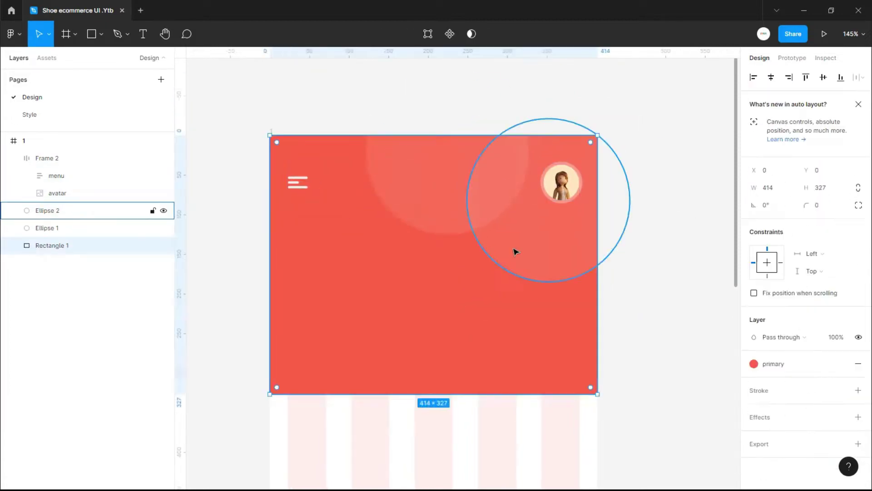
Group the two faint white circles together
{"action": "left_click", "coordinate": [47, 210]}
{"action": "left_click", "coordinate": [48, 228], "text": "shift"}
{"action": "key", "text": "ctrl+g"}
{"action": "double_click", "coordinate": [54, 211]}
Name the circle group 'background-round' and paste the user greeting into the header
{"action": "type", "text": "background-round"}
{"action": "key", "text": "Return"}
{"action": "key", "text": "Escape"}
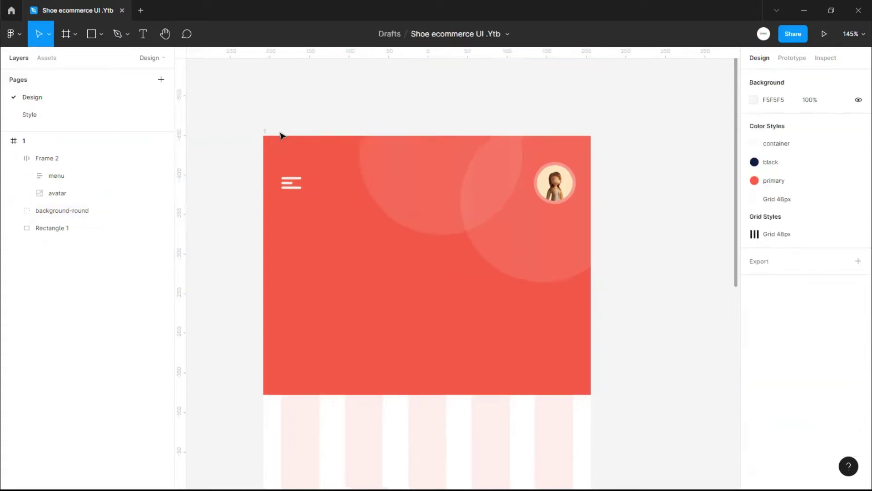
{"action": "key", "text": "ctrl+v"}
{"action": "key", "text": "ctrl+v"}
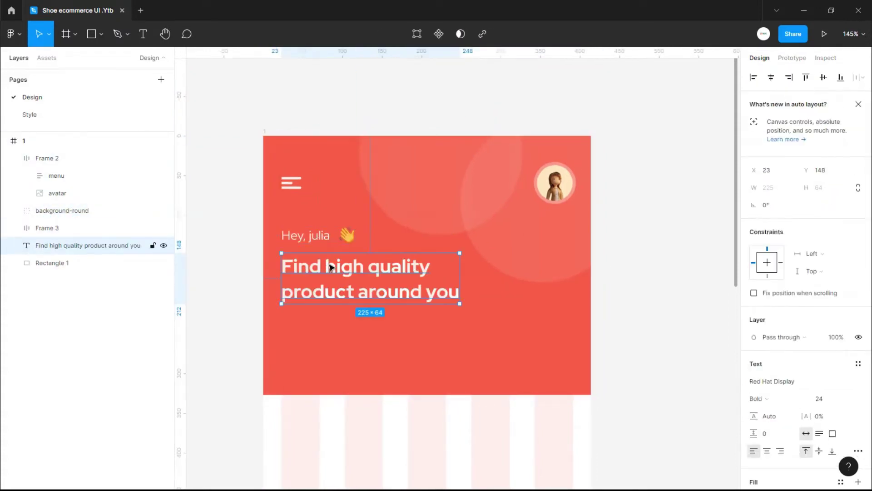
Add the headline and a 12% white search field box with the Ex:Nike series placeholder
{"action": "scroll", "coordinate": [320, 236], "scroll_direction": "down", "scroll_amount": 1}
{"action": "key", "text": "r"}
{"action": "left_click_drag", "start_coordinate": [278, 287], "coordinate": [475, 329]}
{"action": "key", "text": "ctrl+alt+v"}
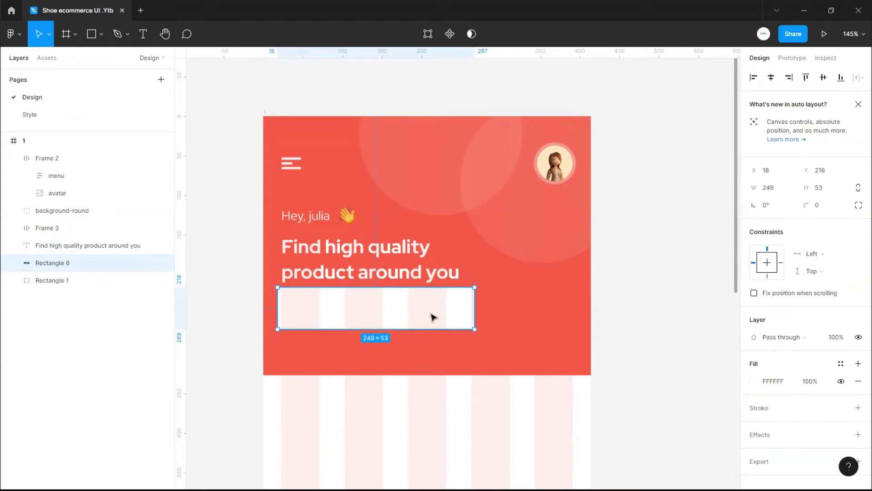
{"action": "key", "text": "1"}
{"action": "key", "text": "2"}
{"action": "scroll", "coordinate": [389, 287], "scroll_direction": "down", "scroll_amount": 1}
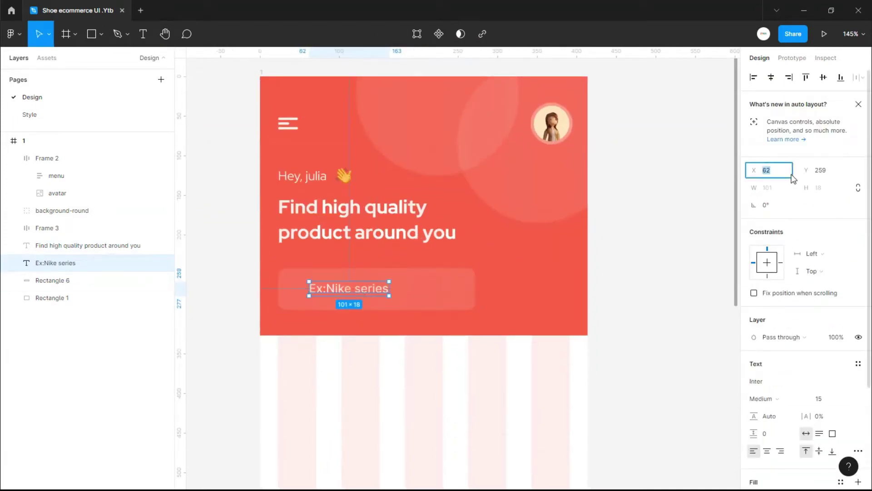
{"action": "type", "text": "9"}
{"action": "left_click", "coordinate": [462, 294]}
{"action": "left_click", "coordinate": [351, 296]}
{"action": "scroll", "coordinate": [351, 296], "scroll_direction": "up", "scroll_amount": 3}
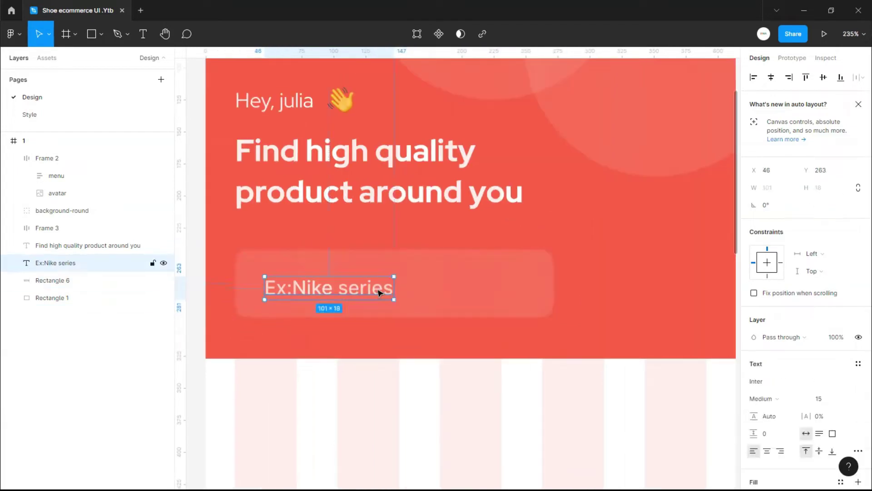
Widen the search field box to 294
{"action": "left_click", "coordinate": [500, 277]}
{"action": "left_click", "coordinate": [780, 190]}
{"action": "type", "text": "28"}
{"action": "key", "text": "Return"}
{"action": "scroll", "coordinate": [503, 280], "scroll_direction": "down", "scroll_amount": 2}
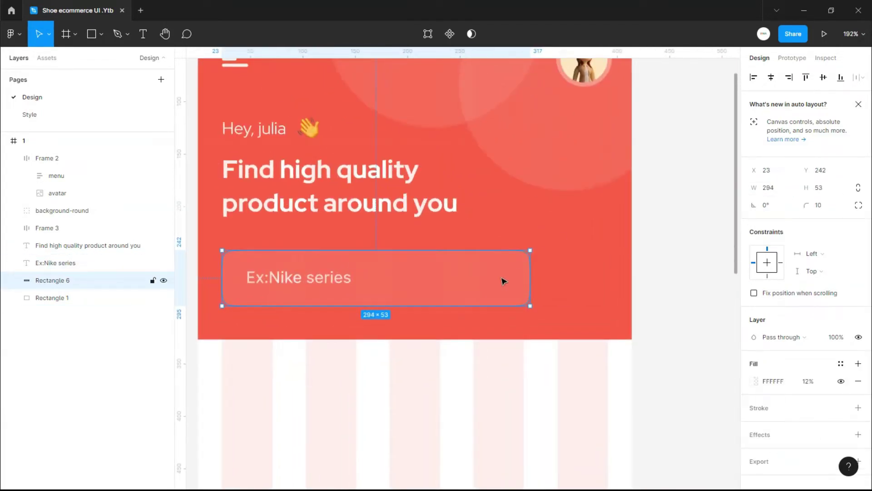
Duplicate the search box into a 60-wide, solid white button box
{"action": "key", "text": "ctrl+d"}
{"action": "type", "text": "60"}
{"action": "key", "text": "Return"}
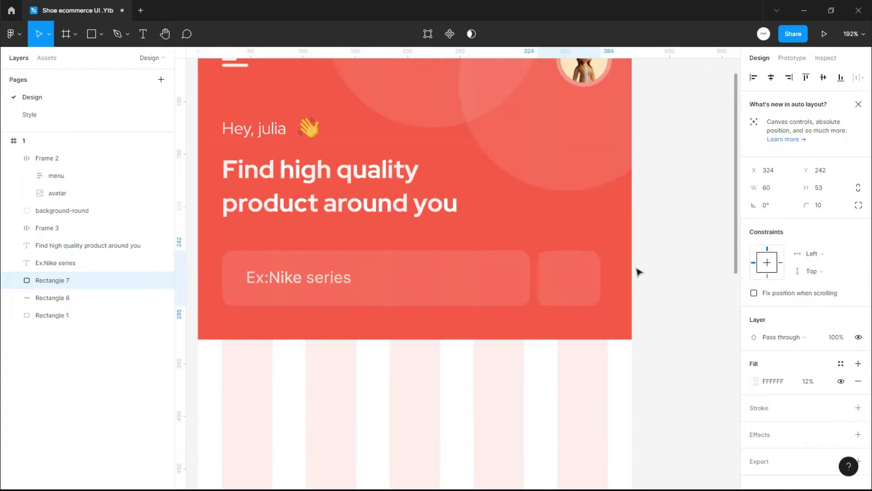
{"action": "scroll", "coordinate": [640, 272], "scroll_direction": "up", "scroll_amount": 3}
{"action": "left_click", "coordinate": [808, 380]}
{"action": "type", "text": "100"}
{"action": "key", "text": "Return"}
{"action": "key", "text": "ctrl+v"}
Group the search icon with its box as 'btn-search'
{"action": "scroll", "coordinate": [547, 299], "scroll_direction": "up", "scroll_amount": 5}
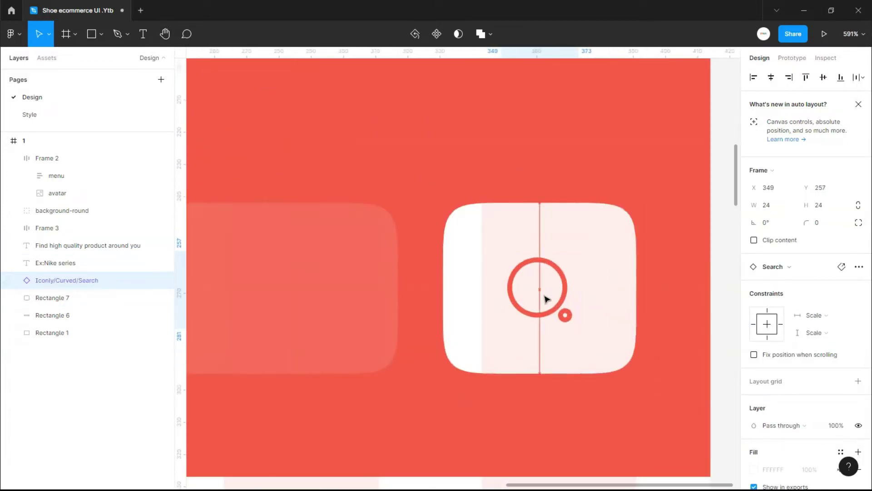
{"action": "left_click", "coordinate": [53, 297], "text": "shift"}
{"action": "key", "text": "ctrl+g"}
{"action": "double_click", "coordinate": [46, 280]}
{"action": "key", "text": "Return"}
Add a Recommended text label below the header
{"action": "scroll", "coordinate": [677, 325], "scroll_direction": "down", "scroll_amount": 5}
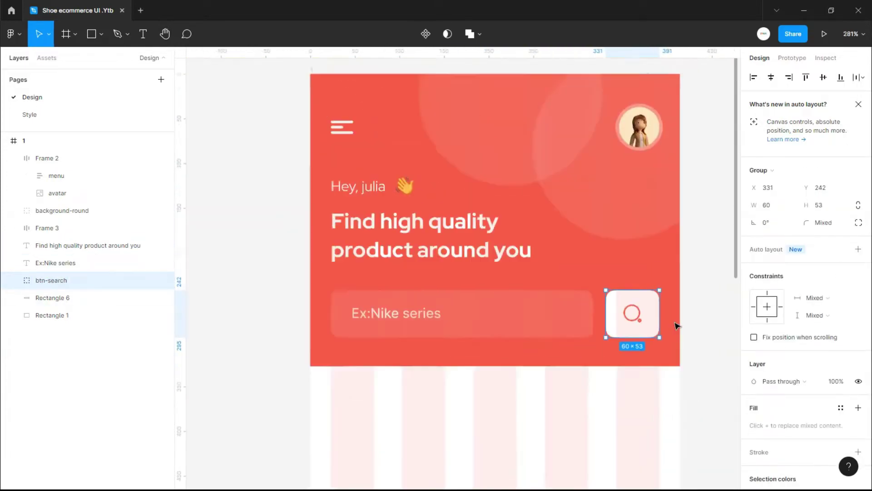
{"action": "key", "text": "Escape"}
{"action": "key", "text": "t"}
{"action": "left_click", "coordinate": [296, 349]}
{"action": "type", "text": "Recommended"}
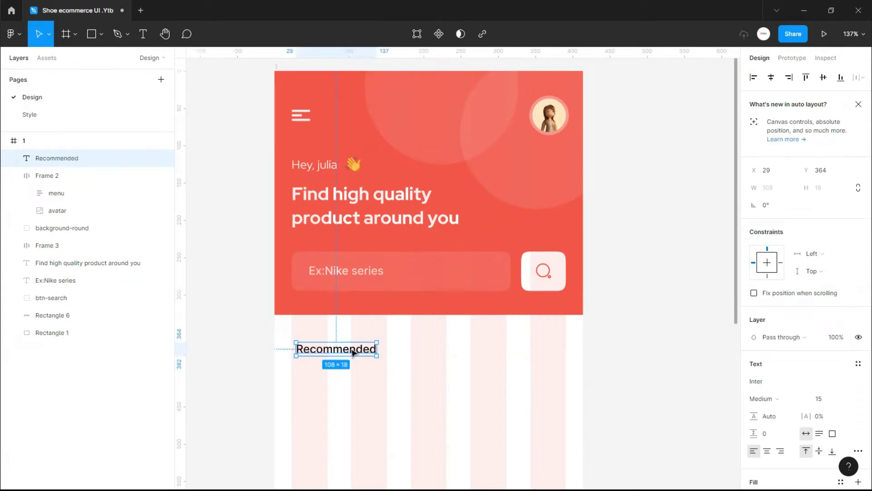
Enlarge the Recommended heading's font size
{"action": "left_click", "coordinate": [847, 267]}
{"action": "left_click", "coordinate": [838, 272]}
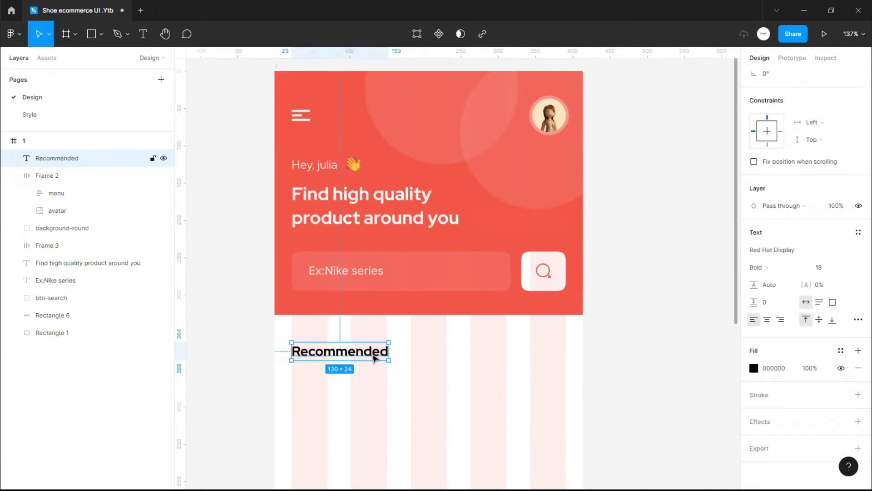
{"action": "type", "text": "375"}
{"action": "scroll", "coordinate": [409, 273], "scroll_direction": "down", "scroll_amount": 3}
Group the search field box and placeholder as 'input'
{"action": "left_click", "coordinate": [55, 280]}
{"action": "left_click", "coordinate": [52, 315], "text": "shift"}
{"action": "key", "text": "ctrl+g"}
{"action": "key", "text": "ctrl+r"}
{"action": "type", "text": "input"}
{"action": "left_click", "coordinate": [332, 295]}
Paste the shoe image and place a circle at X 110 in the card's top right
{"action": "key", "text": "ctrl+v"}
{"action": "scroll", "coordinate": [409, 272], "scroll_direction": "down", "scroll_amount": 2}
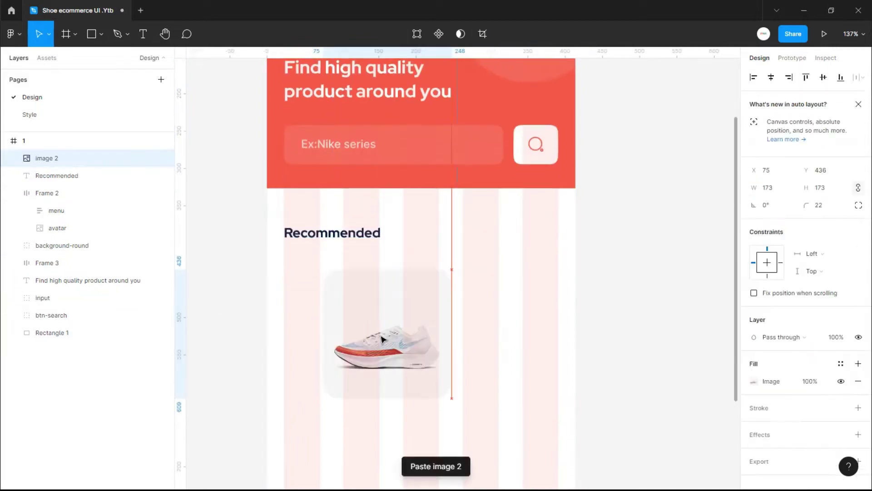
{"action": "key", "text": "o"}
{"action": "left_click", "coordinate": [343, 260]}
{"action": "left_click", "coordinate": [768, 170]}
{"action": "type", "text": "110"}
{"action": "key", "text": "Return"}
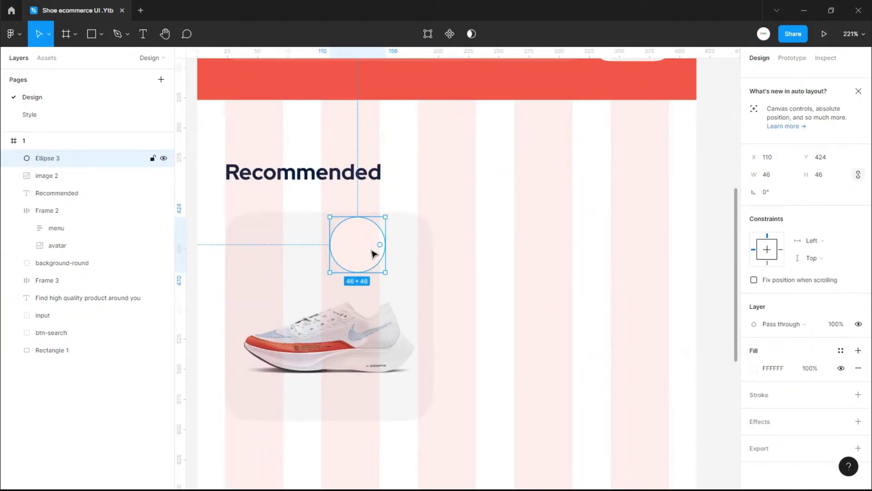
{"action": "scroll", "coordinate": [446, 277], "scroll_direction": "down", "scroll_amount": 3}
{"action": "scroll", "coordinate": [381, 273], "scroll_direction": "up", "scroll_amount": 5}
{"action": "key", "text": "ctrl+shift+4"}
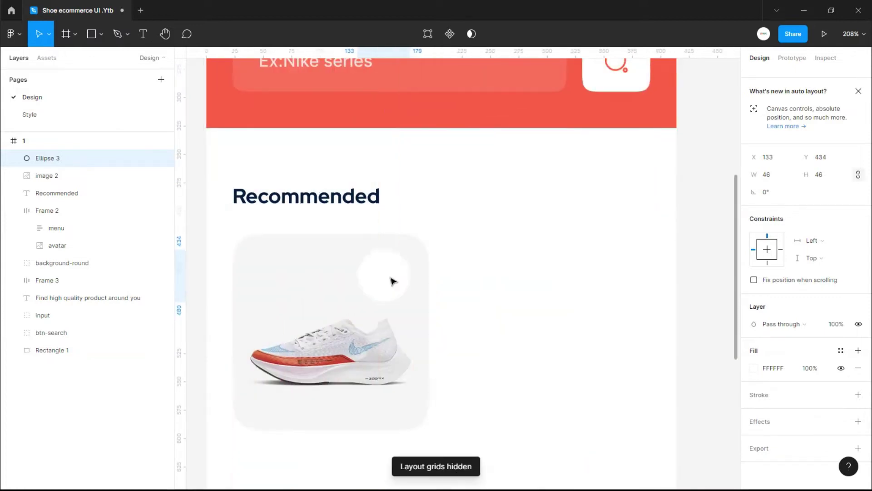
{"action": "left_click_drag", "start_coordinate": [381, 273], "coordinate": [412, 270]}
Put a heart icon on the circle and group them as 'like'
{"action": "key", "text": "ctrl+v"}
{"action": "left_click", "coordinate": [443, 268], "text": "shift"}
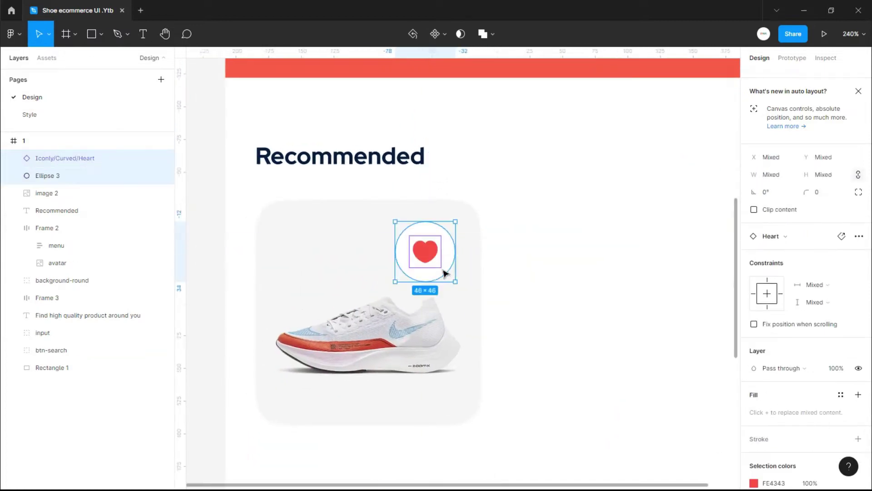
{"action": "key", "text": "ctrl+g"}
{"action": "double_click", "coordinate": [40, 157]}
{"action": "type", "text": "like"}
Fill the new circle white (FFFFFF) and position it beside the $250 price
{"action": "scroll", "coordinate": [326, 360], "scroll_direction": "down", "scroll_amount": 1}
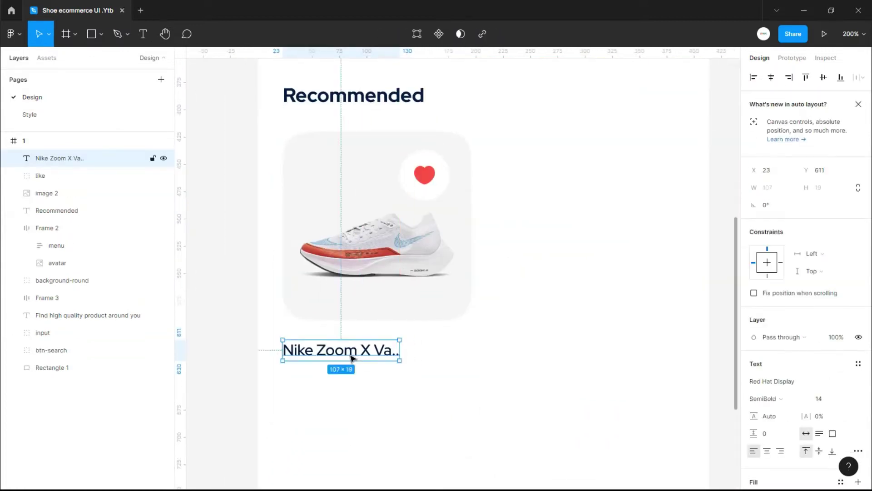
{"action": "left_click", "coordinate": [774, 381]}
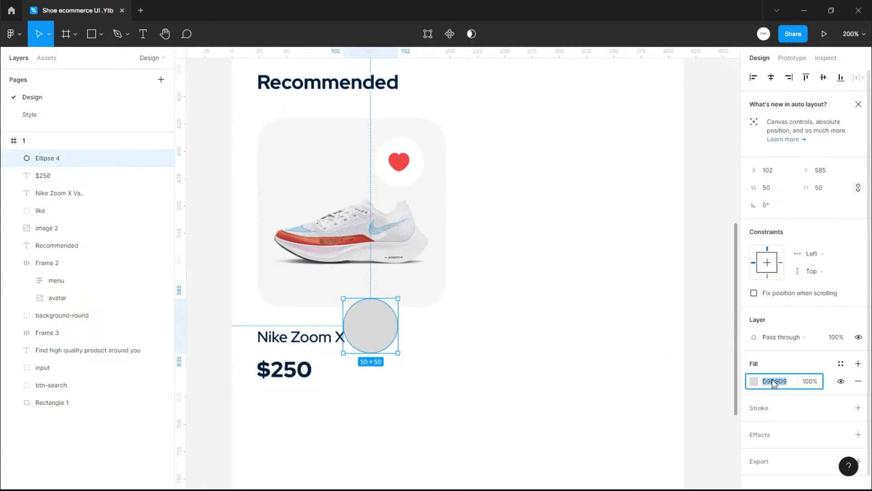
{"action": "type", "text": "FFFFFF"}
{"action": "scroll", "coordinate": [420, 275], "scroll_direction": "down", "scroll_amount": 5}
{"action": "scroll", "coordinate": [294, 284], "scroll_direction": "up", "scroll_amount": 10}
{"action": "scroll", "coordinate": [620, 327], "scroll_direction": "down", "scroll_amount": 5}
{"action": "left_click_drag", "start_coordinate": [344, 261], "coordinate": [392, 301]}
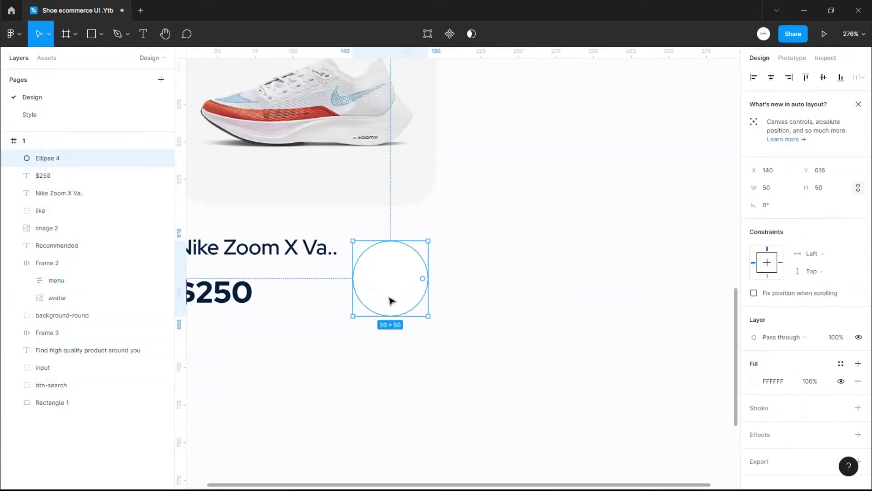
Group the plus sign with the white circle as the add button and give it a drop shadow
{"action": "scroll", "coordinate": [403, 283], "scroll_direction": "up", "scroll_amount": 5}
{"action": "left_click", "coordinate": [429, 280], "text": "shift"}
{"action": "key", "text": "ctrl+g"}
{"action": "double_click", "coordinate": [58, 158]}
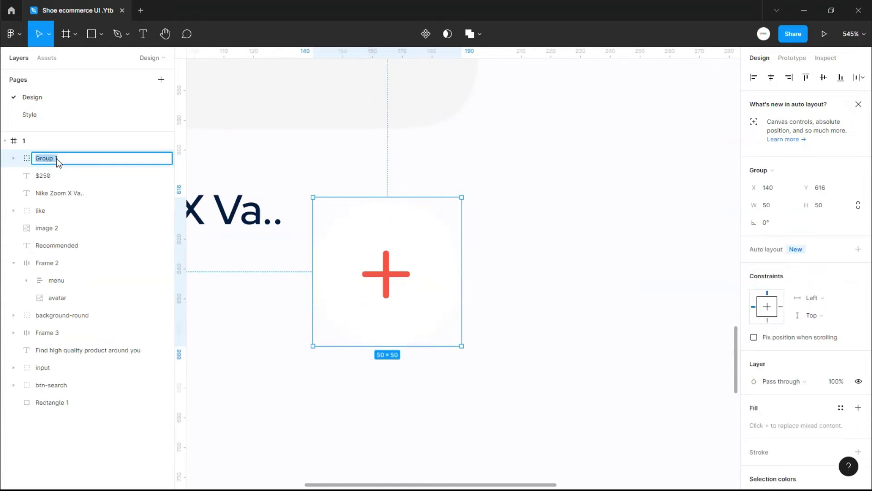
{"action": "double_click", "coordinate": [453, 286]}
{"action": "left_click", "coordinate": [859, 417]}
{"action": "left_click", "coordinate": [754, 434]}
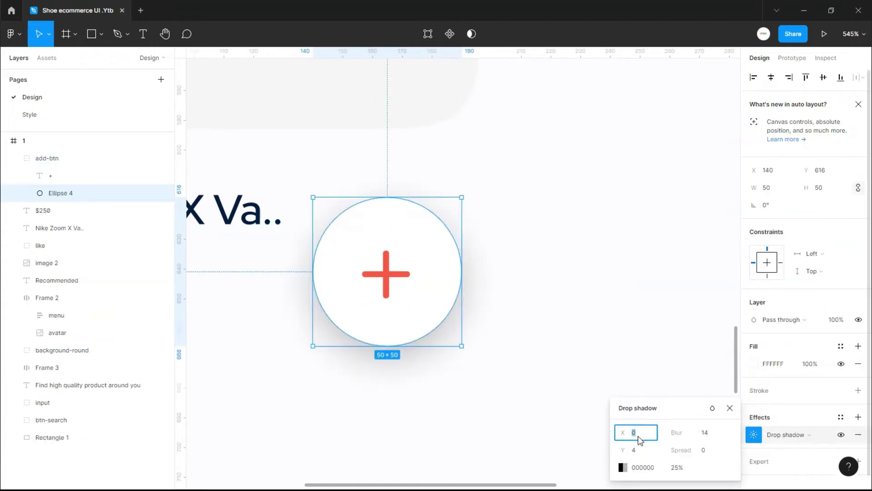
{"action": "scroll", "coordinate": [730, 420], "scroll_direction": "down", "scroll_amount": 10}
{"action": "left_click", "coordinate": [400, 314]}
Wrap the title, price and add button in auto layout
{"action": "left_click", "coordinate": [381, 335], "text": "shift"}
{"action": "key", "text": "shift+a"}
{"action": "left_click", "coordinate": [429, 272]}
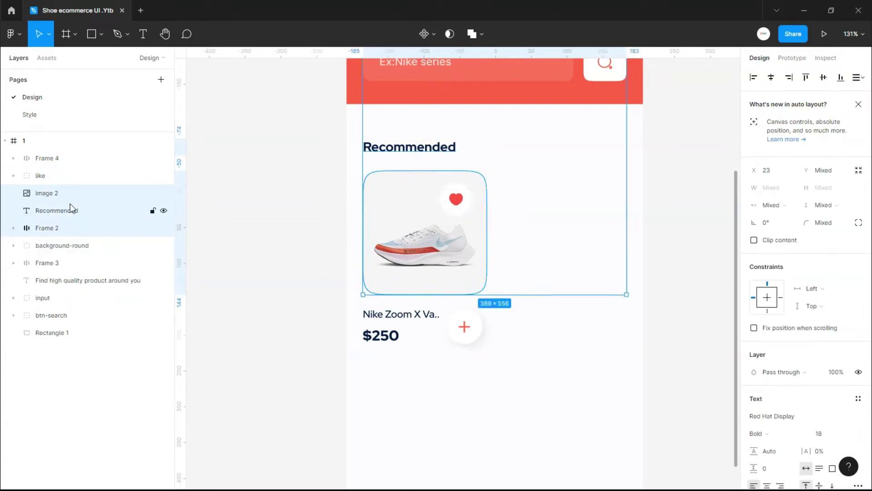
Group the first Recommended card's contents, name it 'card', and duplicate it alongside
{"action": "scroll", "coordinate": [480, 261], "scroll_direction": "up", "scroll_amount": 3}
{"action": "key", "text": "ctrl+g"}
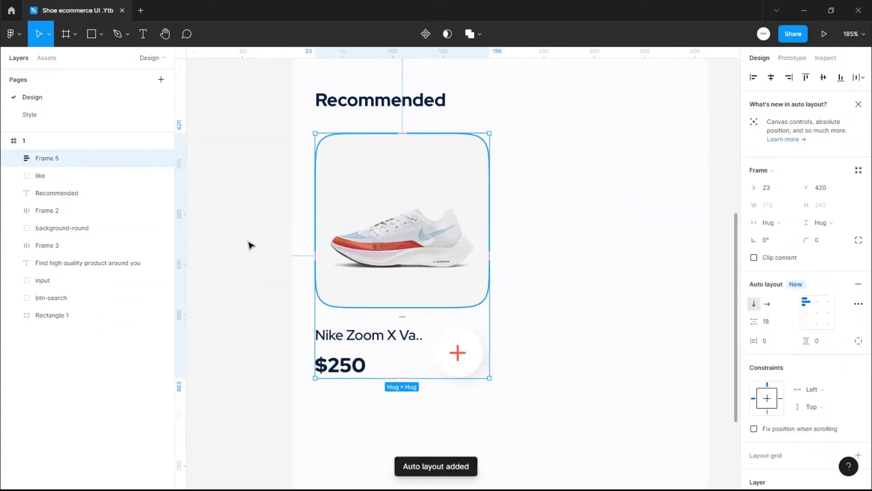
{"action": "double_click", "coordinate": [42, 158]}
{"action": "type", "text": "card"}
{"action": "key", "text": "Return"}
{"action": "key", "text": "ctrl+d"}
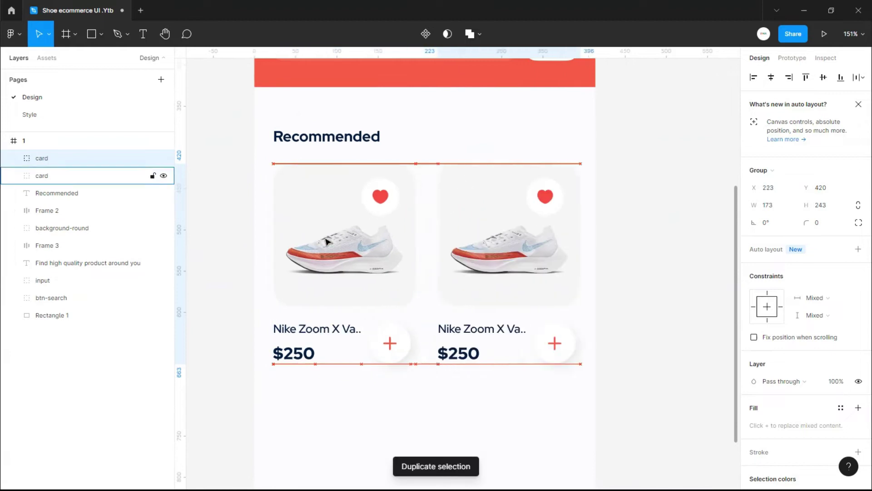
Replace the duplicated card's shoe image with the pink shoe
{"action": "left_click", "coordinate": [689, 234]}
{"action": "left_click", "coordinate": [485, 238]}
{"action": "double_click", "coordinate": [485, 239]}
{"action": "key", "text": "ctrl+v"}
{"action": "key", "text": "Escape"}
Change the second card's title to 'Nike Zoom X Str..' and price to $160; colour both titles
{"action": "double_click", "coordinate": [513, 317]}
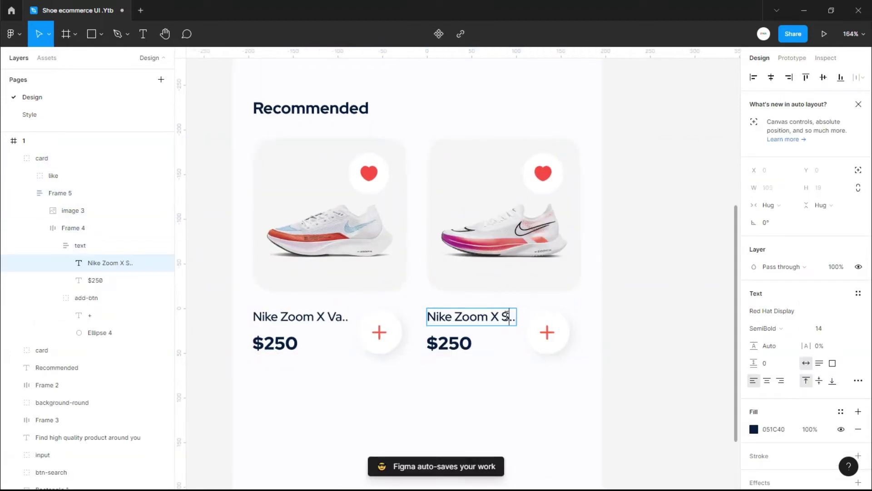
{"action": "type", "text": "tr"}
{"action": "left_click", "coordinate": [460, 352]}
{"action": "type", "text": "16"}
{"action": "key", "text": "Escape"}
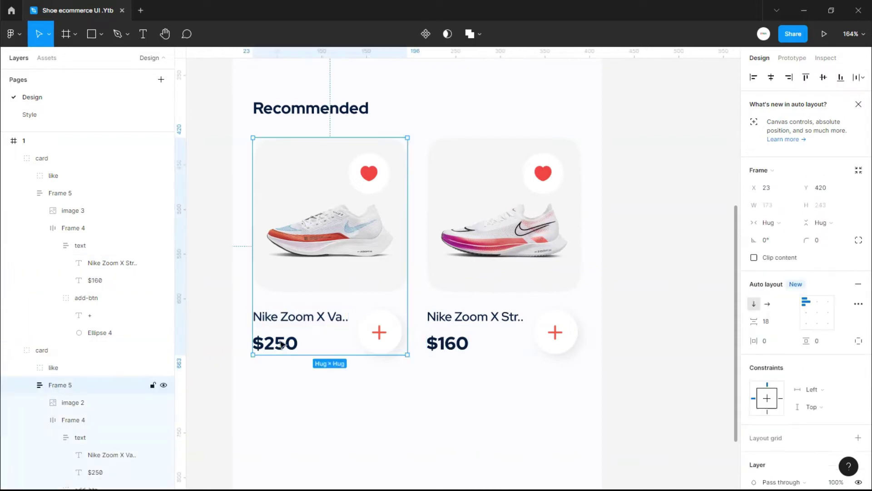
{"action": "left_click", "coordinate": [275, 343]}
{"action": "left_click", "coordinate": [447, 343]}
{"action": "left_click", "coordinate": [478, 322], "text": "shift"}
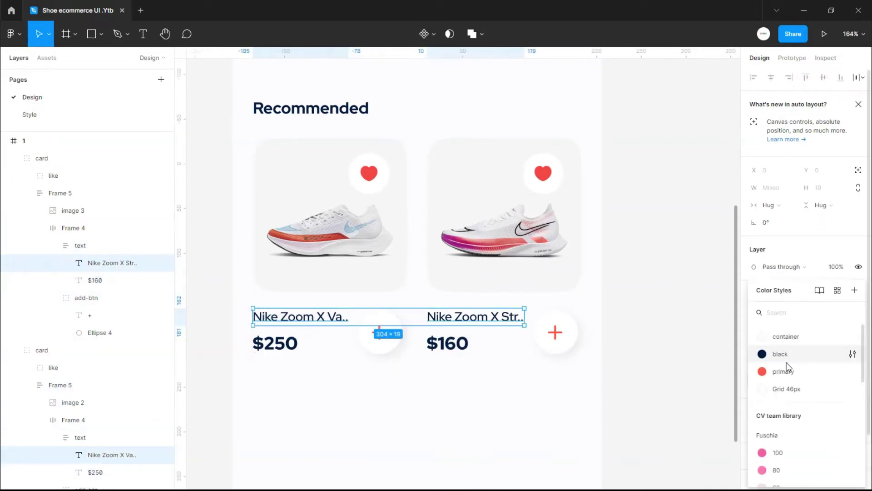
{"action": "left_click", "coordinate": [429, 353]}
Make the second card's heart black at 40% opacity and copy the heading below the cards
{"action": "scroll", "coordinate": [566, 126], "scroll_direction": "up", "scroll_amount": 3}
{"action": "double_click", "coordinate": [535, 188]}
{"action": "left_click", "coordinate": [833, 337]}
{"action": "left_click", "coordinate": [836, 201]}
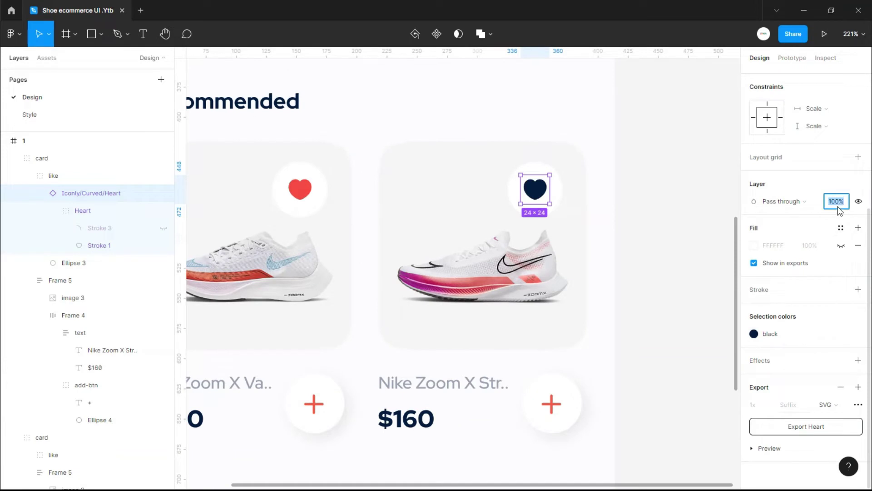
{"action": "type", "text": "40"}
{"action": "scroll", "coordinate": [487, 365], "scroll_direction": "down", "scroll_amount": 3}
{"action": "left_click_drag", "start_coordinate": [356, 109], "coordinate": [354, 352]}
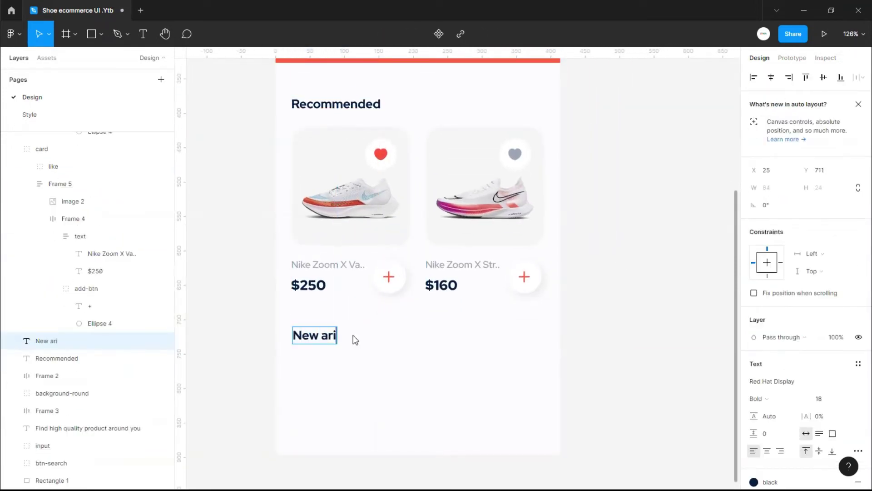
Complete the 'New arival' heading and add two small black dots at its right end
{"action": "type", "text": "val"}
{"action": "key", "text": "Escape"}
{"action": "key", "text": "Escape"}
{"action": "scroll", "coordinate": [324, 348], "scroll_direction": "up", "scroll_amount": 3}
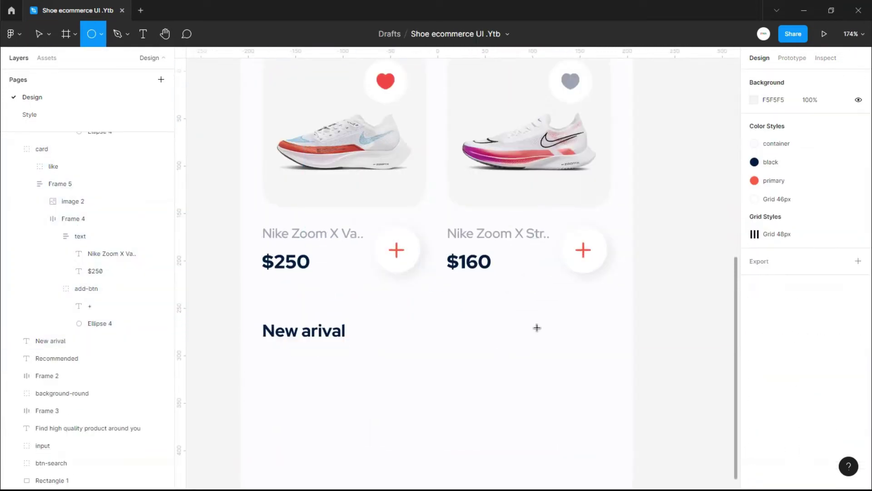
{"action": "left_click_drag", "start_coordinate": [537, 327], "coordinate": [584, 375]}
{"action": "left_click", "coordinate": [762, 353]}
{"action": "scroll", "coordinate": [579, 335], "scroll_direction": "up", "scroll_amount": 5}
{"action": "left_click_drag", "start_coordinate": [582, 333], "coordinate": [568, 332]}
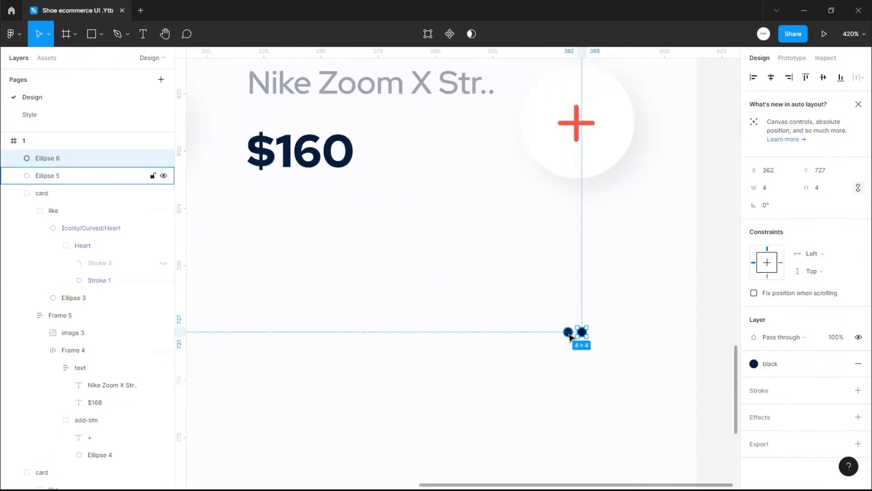
{"action": "left_click", "coordinate": [569, 333], "text": "shift"}
Wrap the two dots in auto layout, then combine them with the heading in auto layout
{"action": "scroll", "coordinate": [600, 318], "scroll_direction": "down", "scroll_amount": 3}
{"action": "key", "text": "shift+a"}
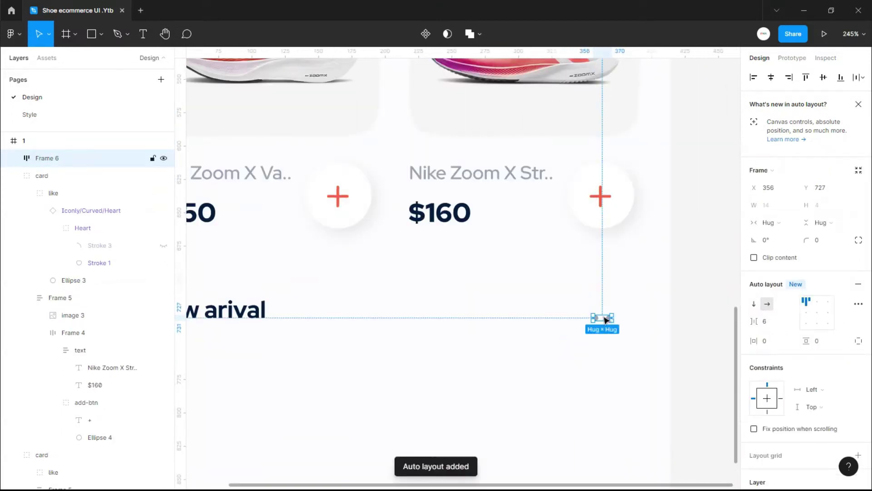
{"action": "scroll", "coordinate": [624, 312], "scroll_direction": "down", "scroll_amount": 3}
{"action": "left_click", "coordinate": [364, 301], "text": "shift"}
{"action": "key", "text": "shift+a"}
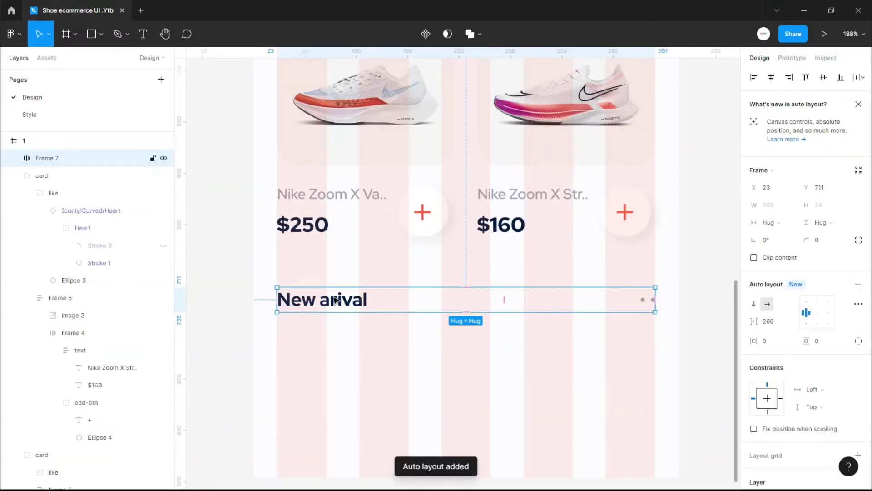
Duplicate the two shoe cards into a new auto-layout row below the heading
{"action": "scroll", "coordinate": [322, 268], "scroll_direction": "down", "scroll_amount": 1}
{"action": "scroll", "coordinate": [321, 268], "scroll_direction": "up", "scroll_amount": 3}
{"action": "left_click", "coordinate": [380, 237]}
{"action": "key", "text": "ctrl+d"}
{"action": "scroll", "coordinate": [508, 390], "scroll_direction": "down", "scroll_amount": 3}
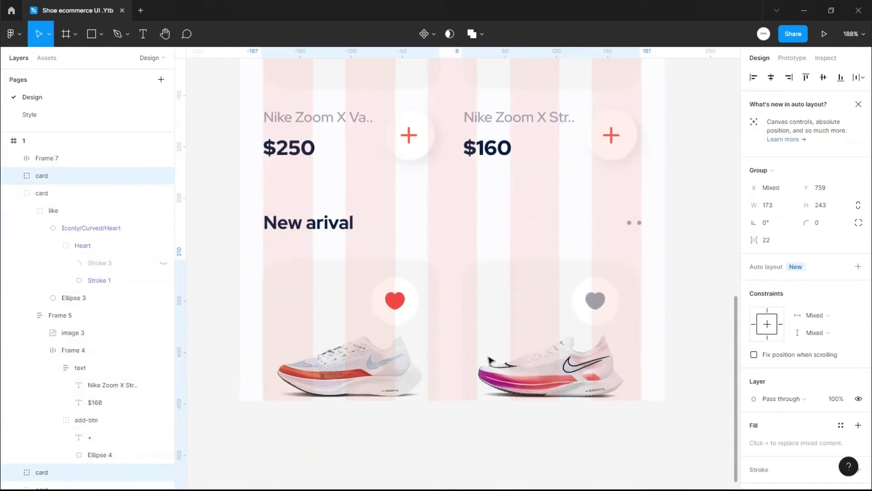
{"action": "key", "text": "shift+a"}
{"action": "left_click", "coordinate": [668, 306]}
{"action": "left_click", "coordinate": [454, 353]}
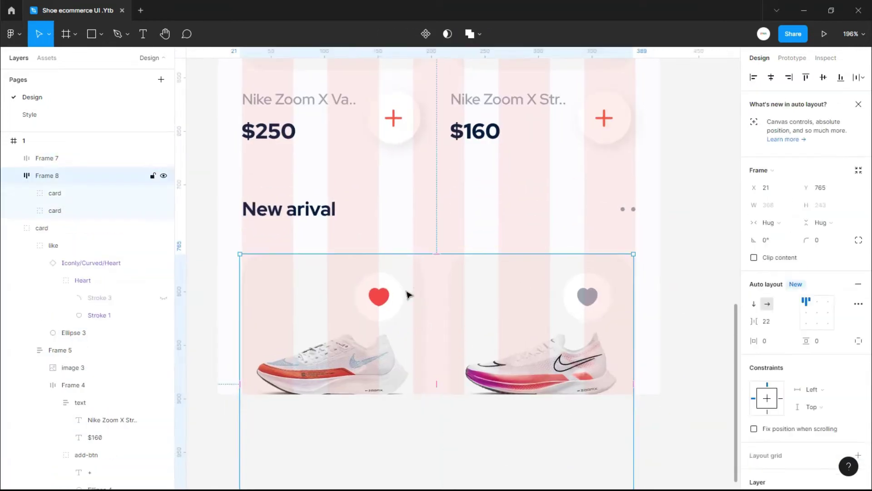
Add a default-size rectangle at the screen's left edge
{"action": "key", "text": "r"}
{"action": "left_click", "coordinate": [345, 291]}
{"action": "left_click_drag", "start_coordinate": [79, 245], "coordinate": [152, 156]}
Stretch the rectangle to the full 414 width and fill it #FFFFFF
{"action": "left_click", "coordinate": [9, 228]}
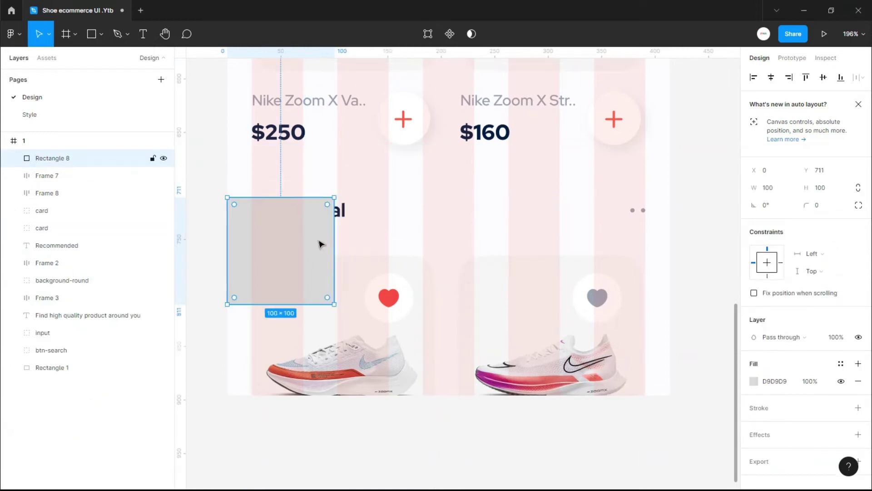
{"action": "left_click_drag", "start_coordinate": [309, 244], "coordinate": [670, 243]}
{"action": "type", "text": "fff"}
{"action": "key", "text": "Return"}
Give the bar a Drop shadow with Y offset -12
{"action": "left_click", "coordinate": [859, 434]}
{"action": "left_click", "coordinate": [786, 439]}
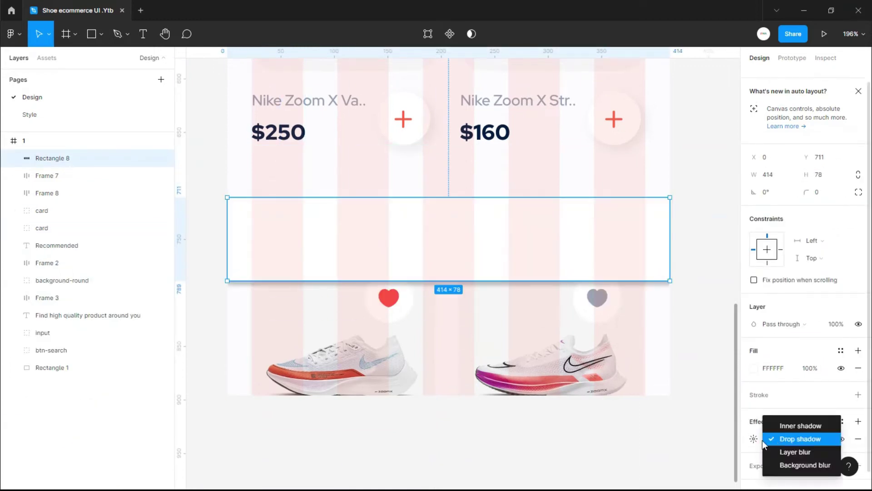
{"action": "left_click", "coordinate": [754, 439]}
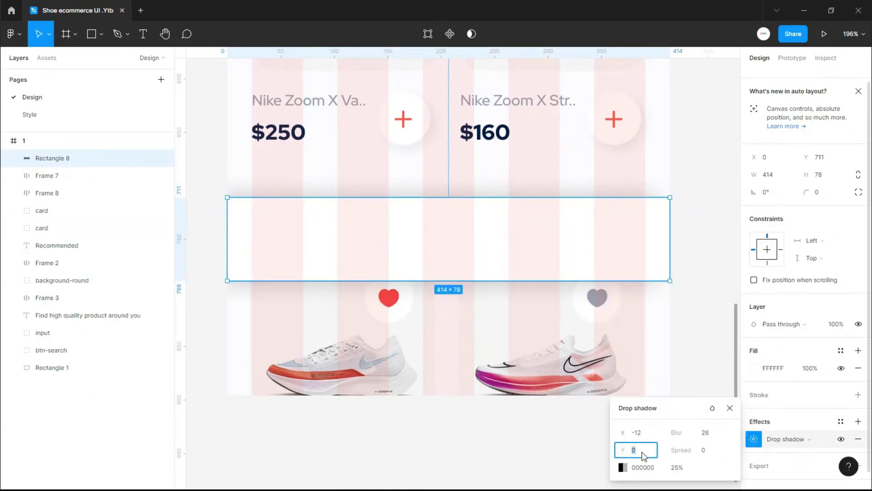
{"action": "type", "text": "-12"}
{"action": "key", "text": "Return"}
{"action": "left_click", "coordinate": [418, 233]}
Paste the navigation icons onto the bar and frame them together as 'bottom-nav'
{"action": "key", "text": "ctrl+v"}
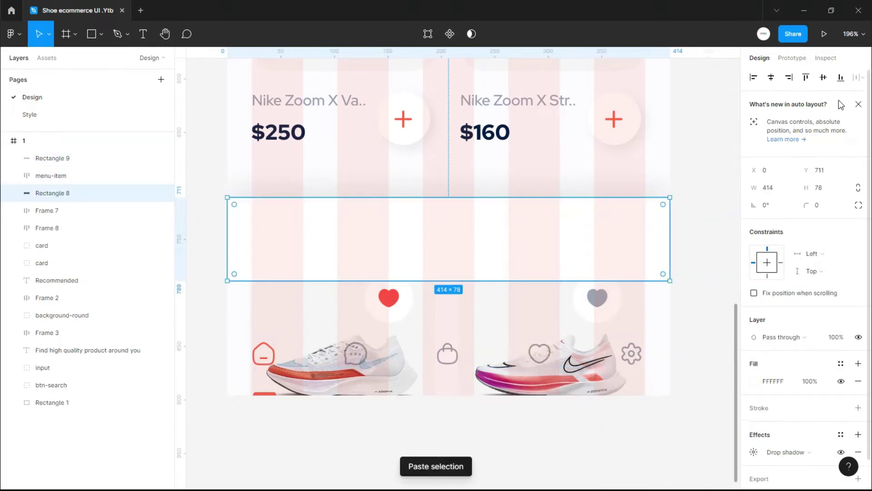
{"action": "key", "text": "ctrl+alt+g"}
{"action": "double_click", "coordinate": [55, 158]}
{"action": "type", "text": "bottom-nav"}
{"action": "key", "text": "Return"}
{"action": "left_click", "coordinate": [326, 436]}
{"action": "scroll", "coordinate": [464, 368], "scroll_direction": "down", "scroll_amount": 5}
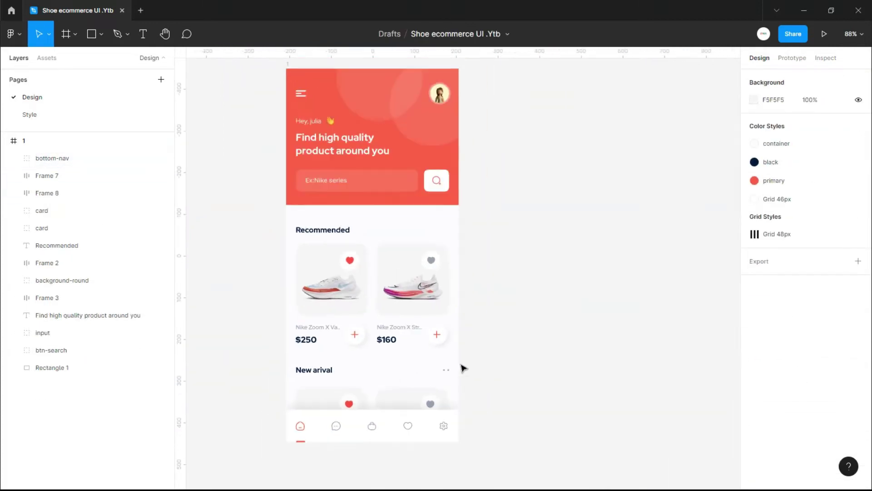
{"action": "scroll", "coordinate": [520, 226], "scroll_direction": "down", "scroll_amount": 2}
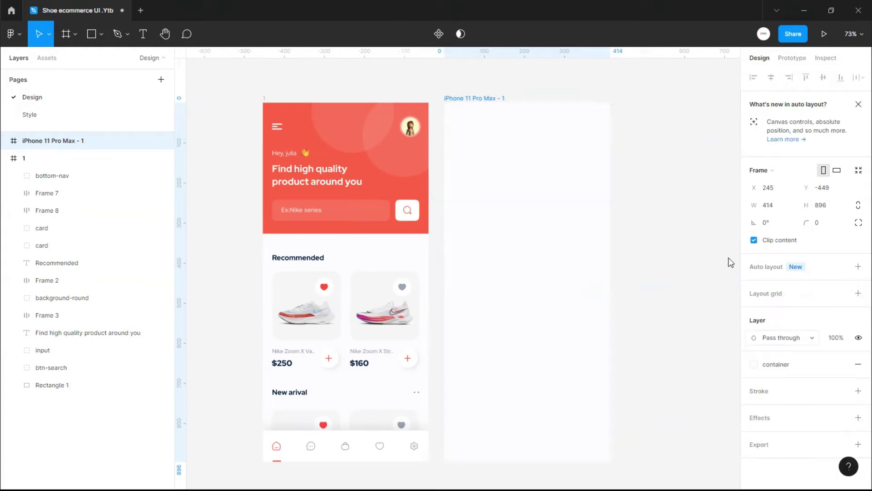
Name the new phone frame '2' and place the back arrow icon inside it
{"action": "double_click", "coordinate": [471, 103]}
{"action": "type", "text": "2"}
{"action": "key", "text": "Return"}
{"action": "key", "text": "ctrl+v"}
{"action": "scroll", "coordinate": [433, 177], "scroll_direction": "up", "scroll_amount": 2}
{"action": "left_click_drag", "start_coordinate": [314, 164], "coordinate": [312, 201]}
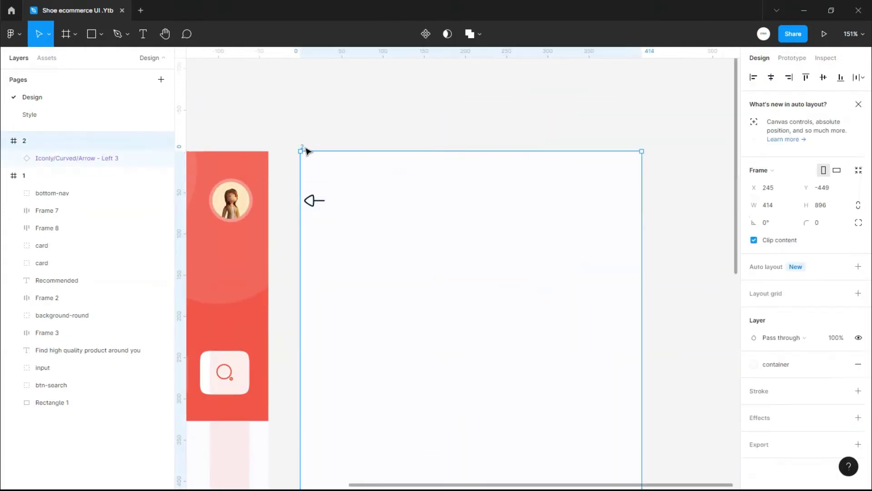
Build a top bar of arrow and dots, stacked with the centred product name in auto layout
{"action": "key", "text": "ctrl+v"}
{"action": "left_click", "coordinate": [336, 203], "text": "shift"}
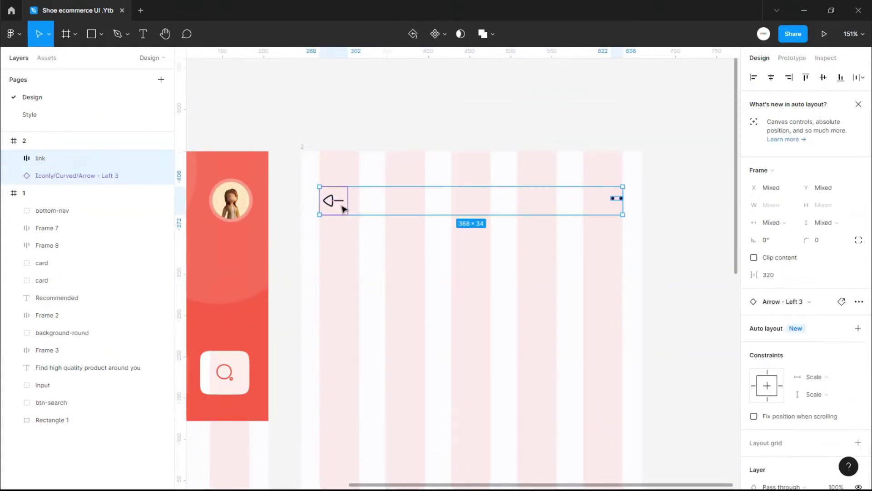
{"action": "key", "text": "shift+a"}
{"action": "key", "text": "ctrl+v"}
{"action": "key", "text": "alt+h"}
{"action": "left_click", "coordinate": [500, 230]}
{"action": "left_click", "coordinate": [541, 200]}
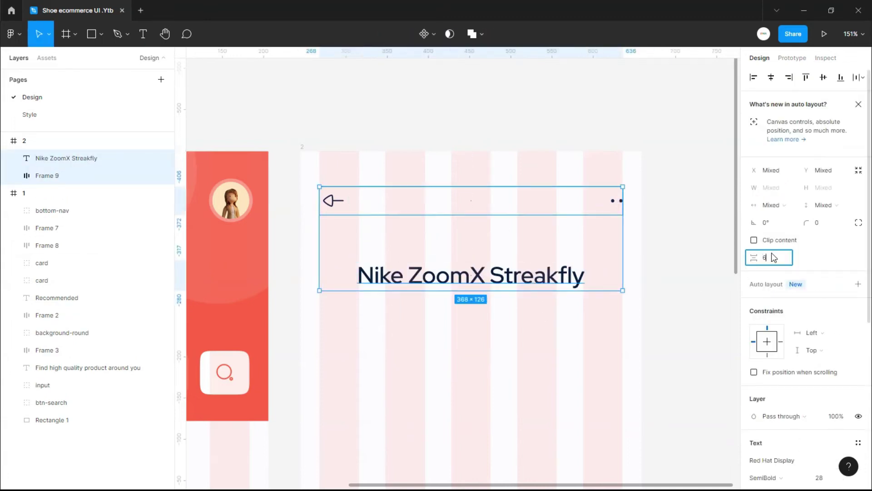
Add the rotated shoe image with a blurred flat ellipse shadow beneath it
{"action": "key", "text": "ctrl+v"}
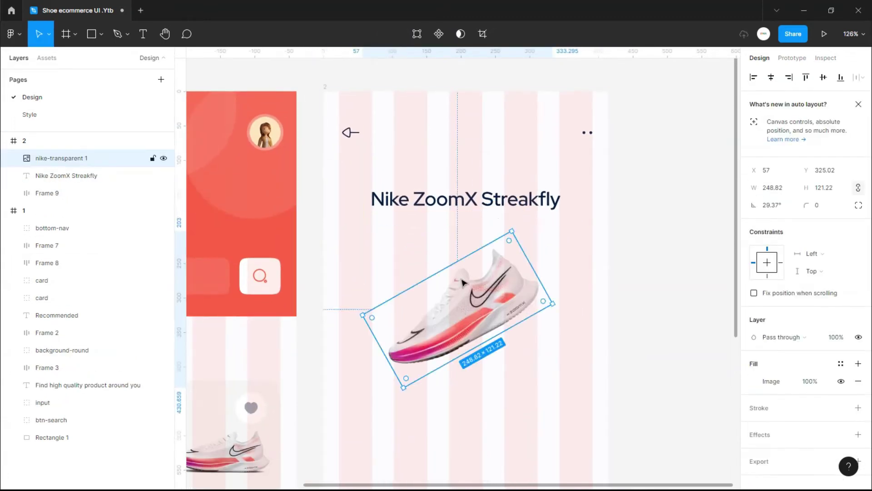
{"action": "key", "text": "r"}
{"action": "key", "text": "o"}
{"action": "left_click_drag", "start_coordinate": [387, 340], "coordinate": [530, 348]}
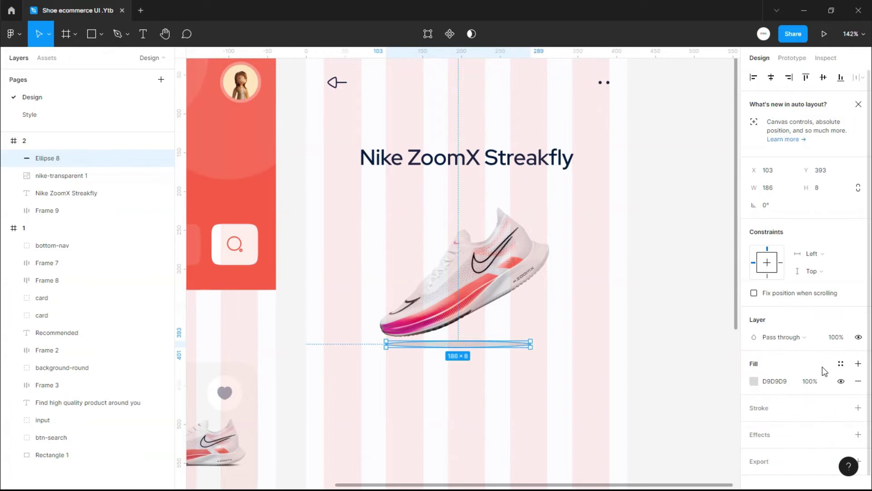
{"action": "left_click", "coordinate": [755, 435]}
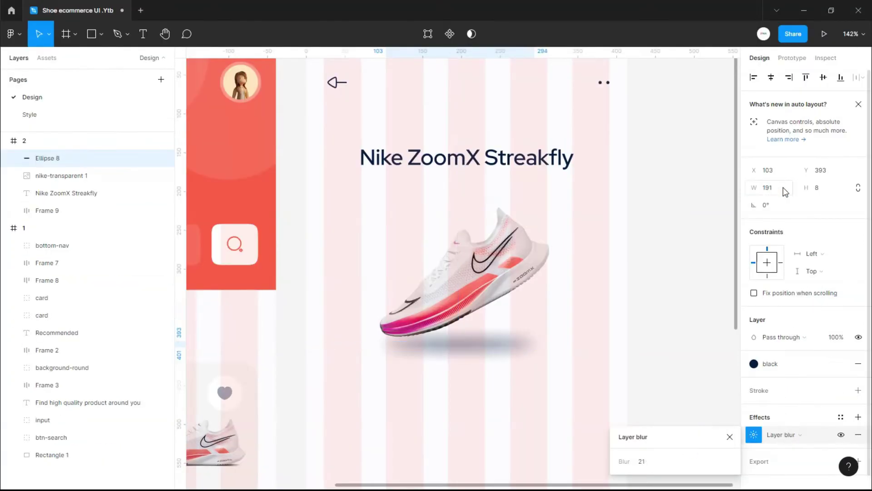
{"action": "left_click", "coordinate": [571, 385]}
Draw the first 77×100 thumbnail rectangle below the shoe
{"action": "scroll", "coordinate": [391, 320], "scroll_direction": "down", "scroll_amount": 2}
{"action": "key", "text": "r"}
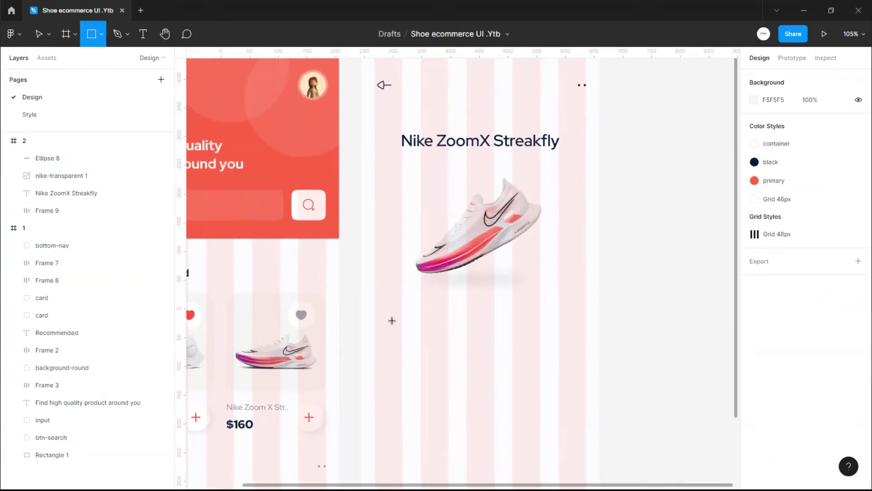
{"action": "left_click_drag", "start_coordinate": [375, 292], "coordinate": [432, 353]}
{"action": "scroll", "coordinate": [390, 310], "scroll_direction": "up", "scroll_amount": 5}
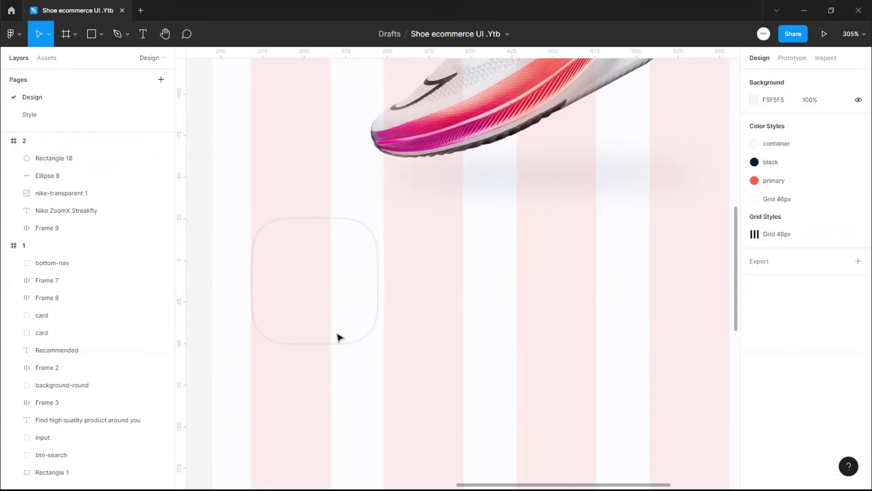
Paste the shoe image into the thumbnail rectangle and group them
{"action": "left_click", "coordinate": [339, 337]}
{"action": "key", "text": "ctrl+v"}
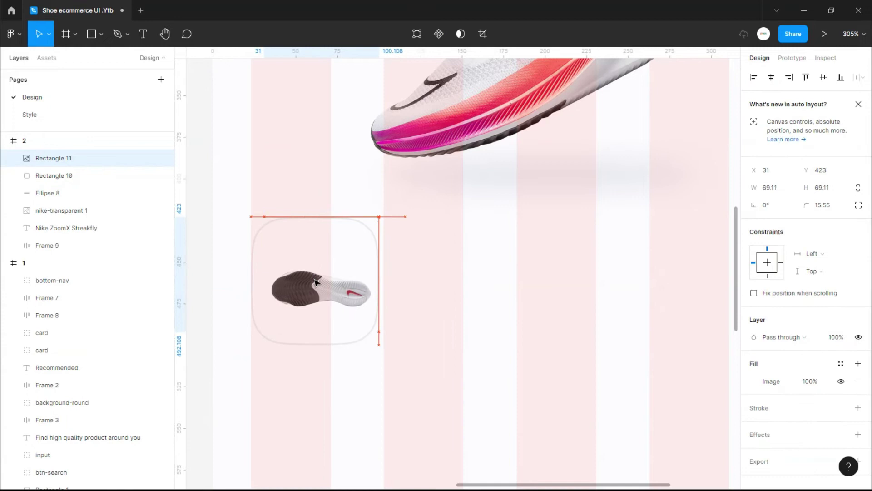
{"action": "left_click", "coordinate": [376, 286], "text": "shift"}
{"action": "key", "text": "ctrl+g"}
Duplicate the thumbnail into an auto-layout row of four
{"action": "left_click_drag", "start_coordinate": [300, 276], "coordinate": [447, 276]}
{"action": "left_click", "coordinate": [296, 273]}
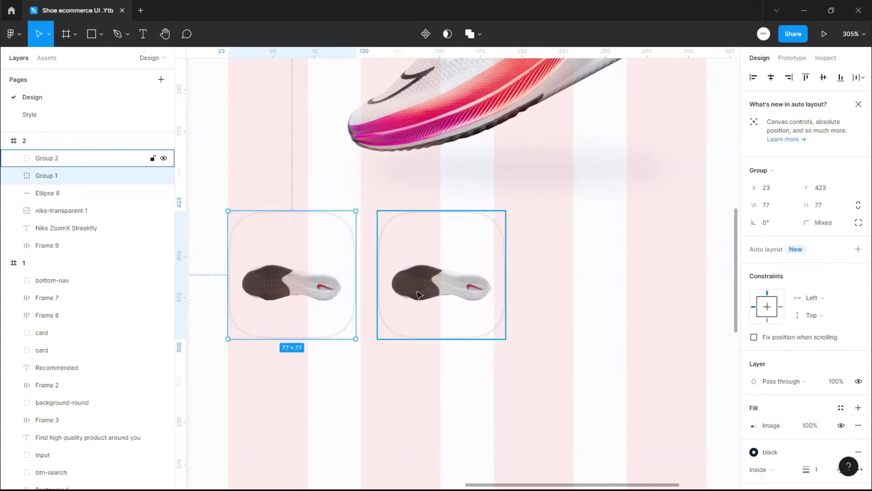
{"action": "scroll", "coordinate": [250, 251], "scroll_direction": "down", "scroll_amount": 3}
{"action": "left_click", "coordinate": [345, 264], "text": "shift"}
{"action": "key", "text": "shift+a"}
{"action": "key", "text": "ctrl+d"}
{"action": "key", "text": "ctrl+d"}
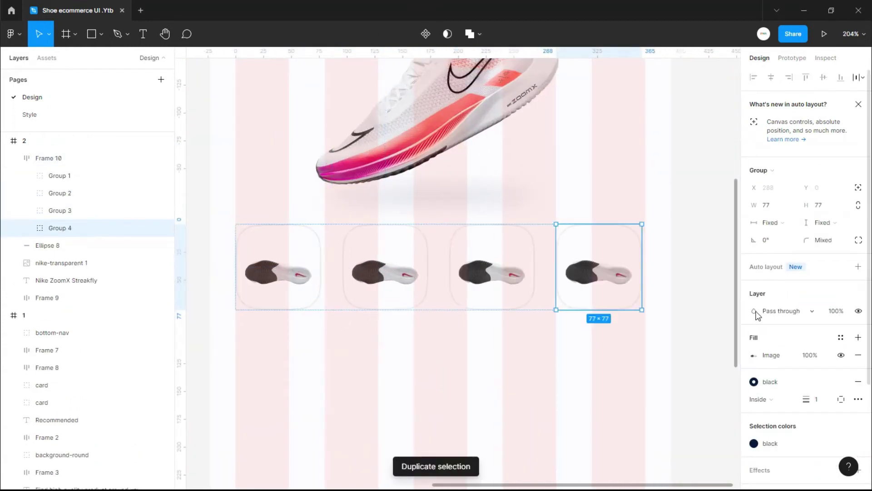
{"action": "key", "text": "Escape"}
Swap new shoe views into the second and third thumbnails, outlining the second in red
{"action": "double_click", "coordinate": [363, 277]}
{"action": "left_click", "coordinate": [109, 227]}
{"action": "key", "text": "Delete"}
{"action": "left_click", "coordinate": [80, 263]}
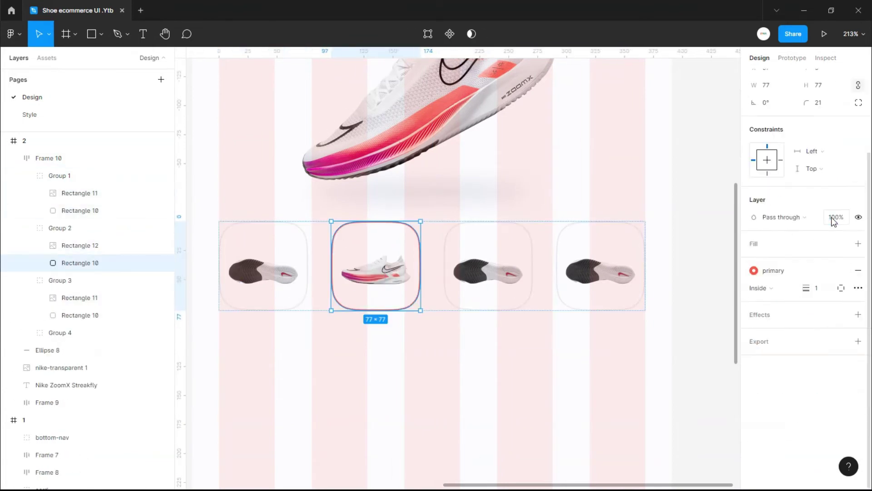
{"action": "double_click", "coordinate": [509, 274]}
{"action": "left_click", "coordinate": [80, 315]}
{"action": "key", "text": "Delete"}
Replace the fourth thumbnail's image with a different shoe view
{"action": "left_click", "coordinate": [80, 350]}
{"action": "key", "text": "ctrl+v"}
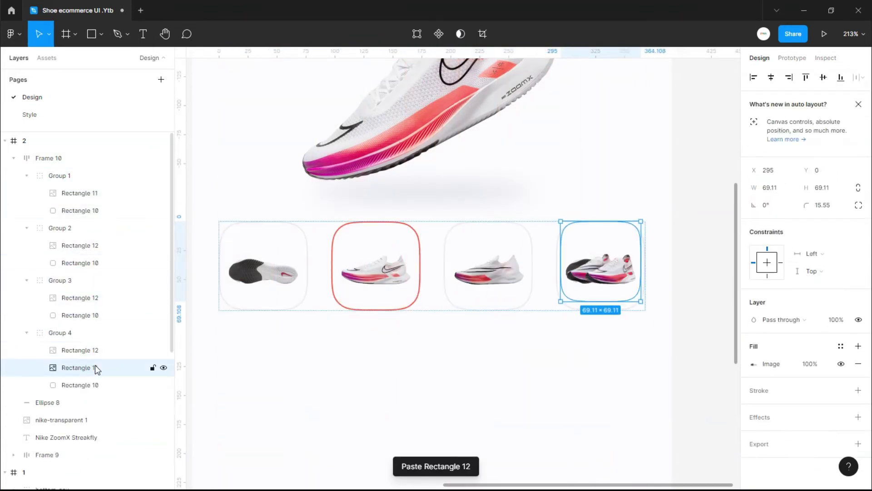
{"action": "left_click", "coordinate": [355, 283], "text": "shift"}
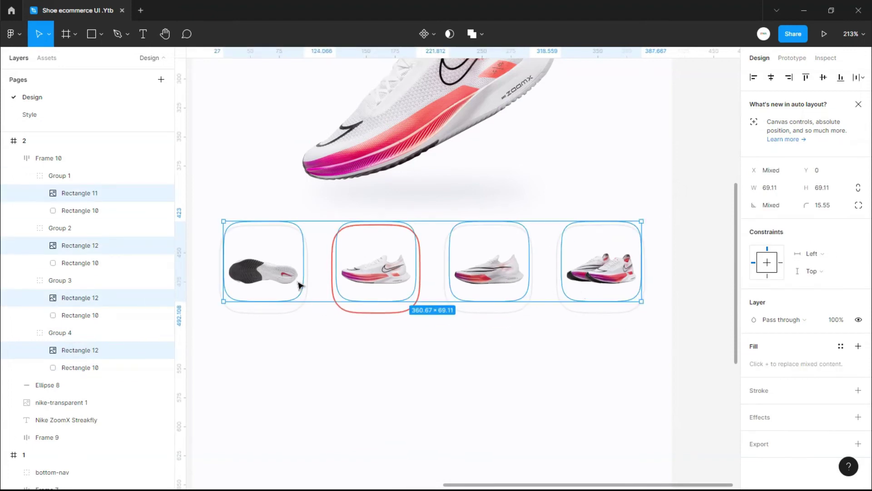
{"action": "double_click", "coordinate": [299, 285]}
Nudge all four thumbnail shoe images down to centre them
{"action": "left_click", "coordinate": [376, 273], "text": "shift"}
{"action": "left_click", "coordinate": [488, 273], "text": "shift"}
{"action": "left_click", "coordinate": [606, 279], "text": "shift"}
{"action": "key", "text": "Down"}
{"action": "key", "text": "Down"}
{"action": "key", "text": "Down"}
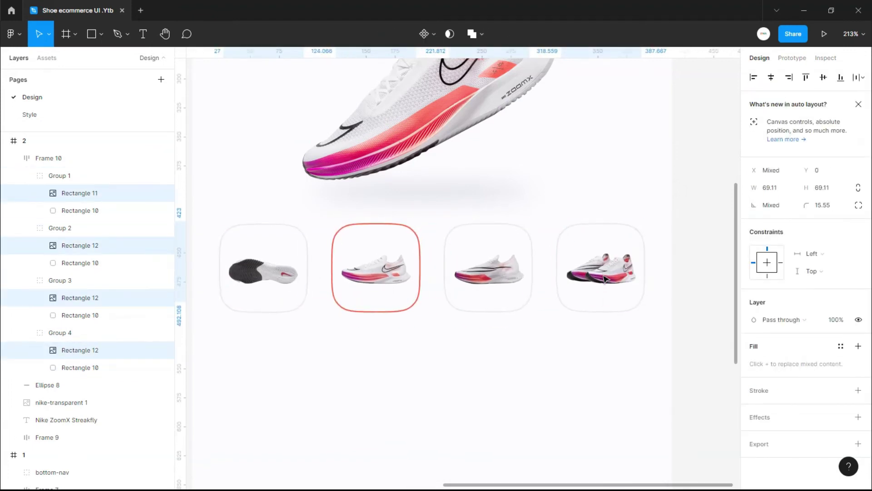
{"action": "left_click", "coordinate": [403, 261], "text": "shift"}
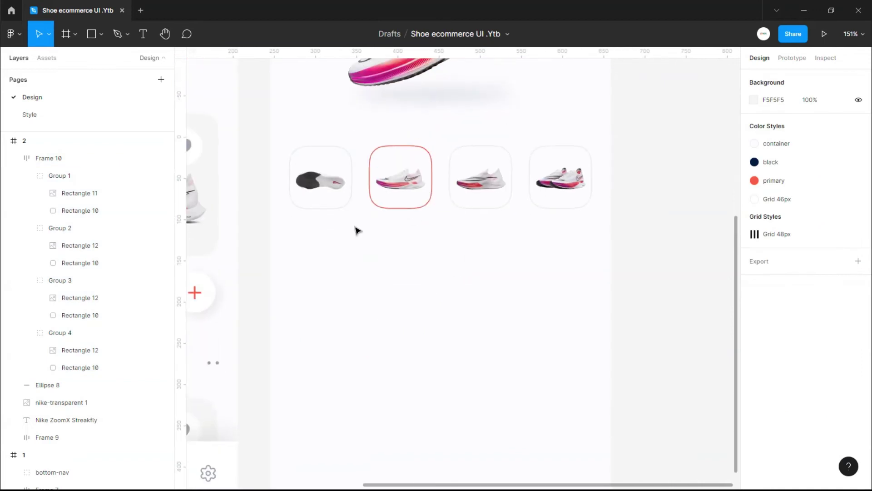
{"action": "type", "text": "$160"}
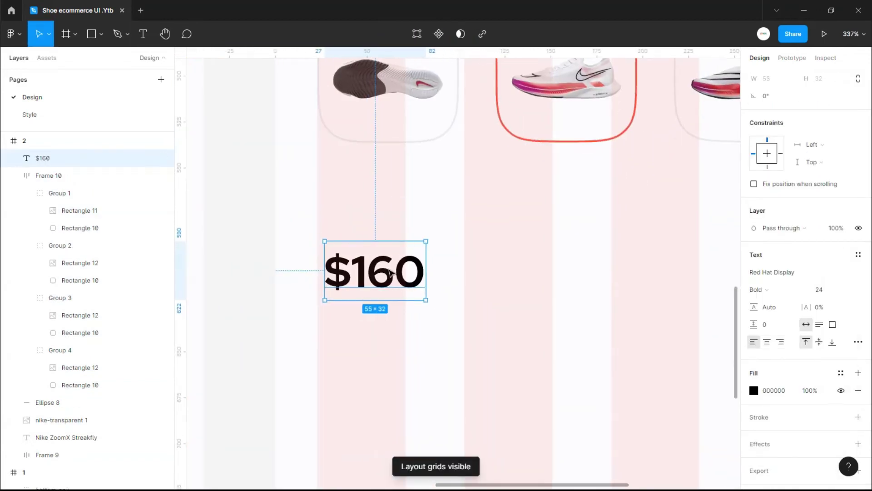
Wrap the $160 price and heart in an auto-layout row and label the first size circle
{"action": "key", "text": "shift+a"}
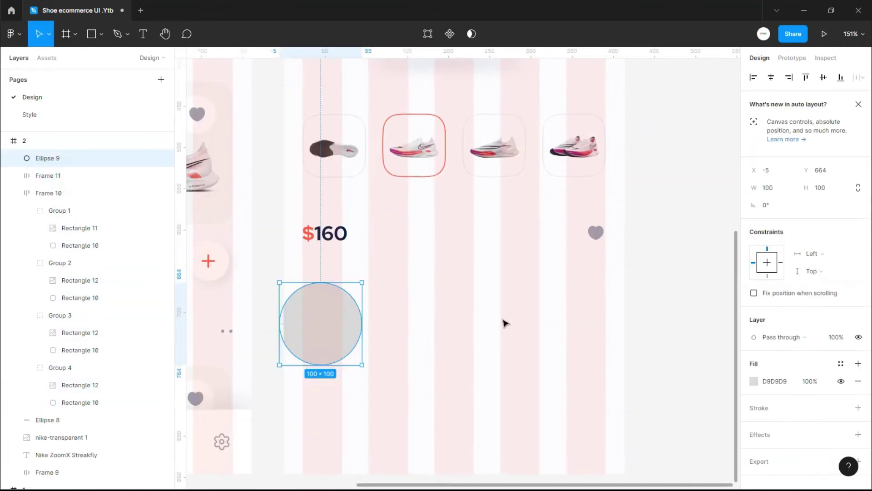
{"action": "scroll", "coordinate": [329, 313], "scroll_direction": "up", "scroll_amount": 5}
{"action": "key", "text": "t"}
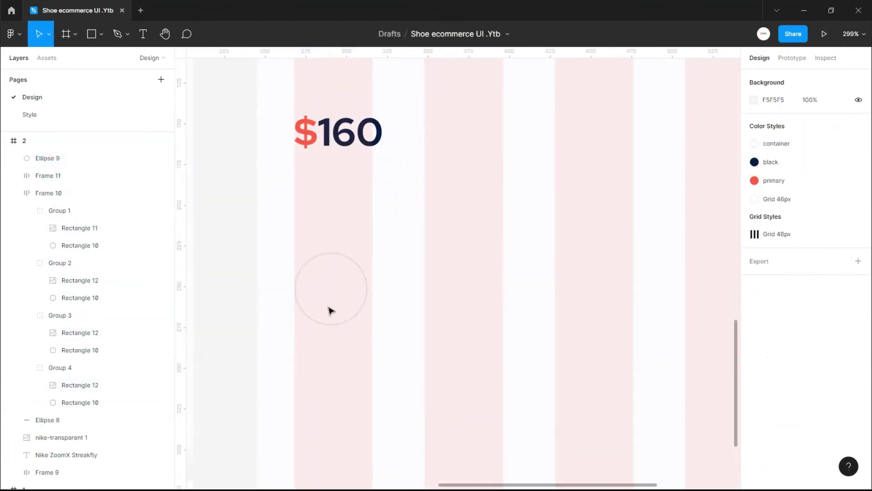
{"action": "left_click", "coordinate": [330, 286]}
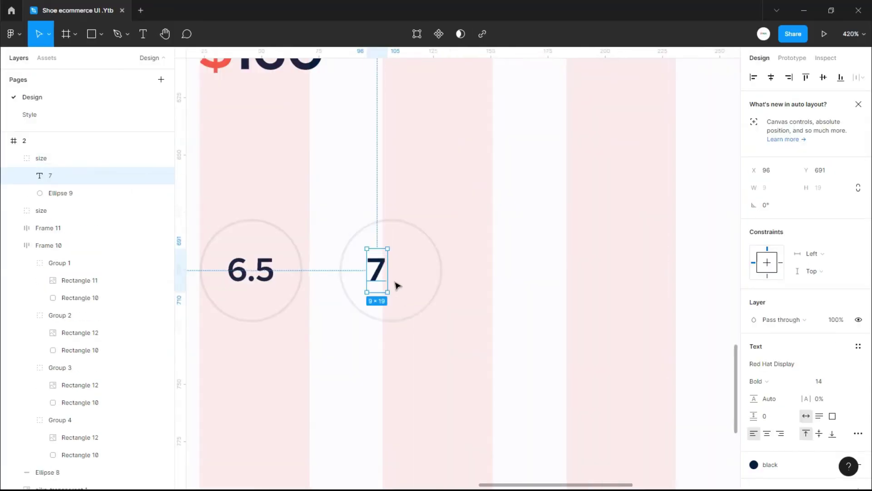
Add size circles 7.5 and 8, giving the circle outline black at 20% opacity
{"action": "left_click", "coordinate": [390, 269]}
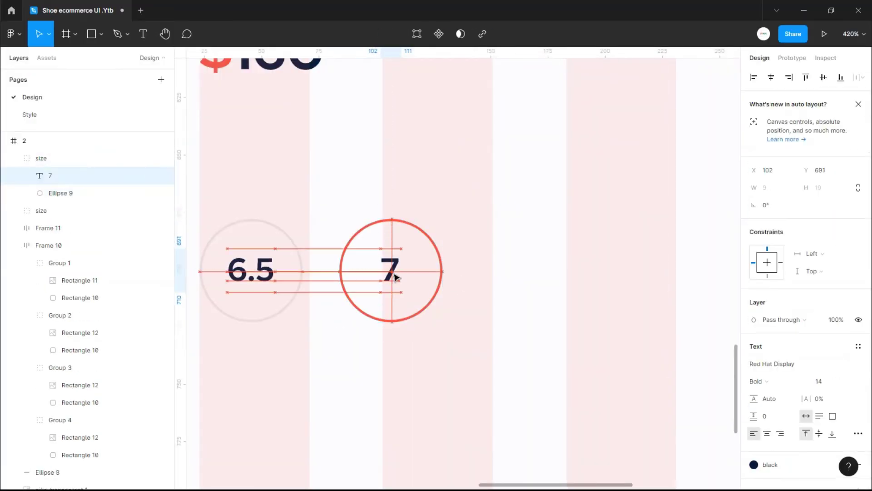
{"action": "key", "text": "ctrl+d"}
{"action": "double_click", "coordinate": [527, 279]}
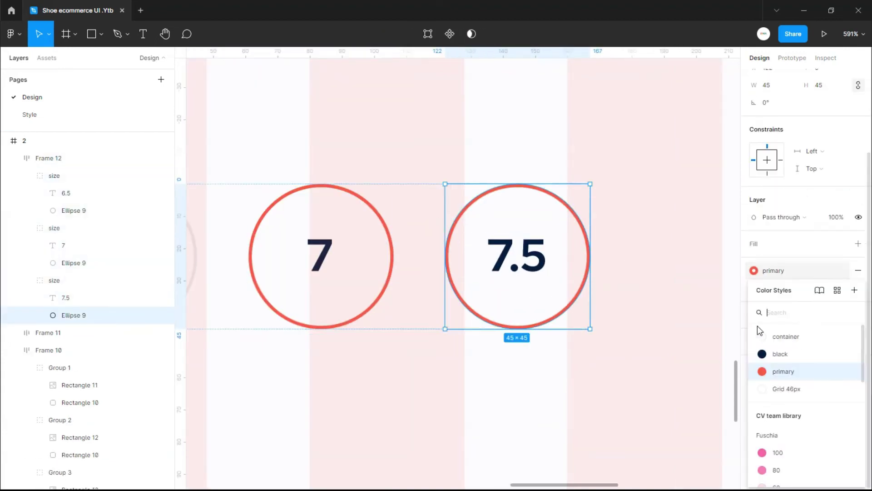
{"action": "left_click", "coordinate": [771, 352]}
{"action": "left_click", "coordinate": [836, 217]}
{"action": "type", "text": "20"}
{"action": "key", "text": "Return"}
{"action": "key", "text": "ctrl+d"}
{"action": "double_click", "coordinate": [590, 288]}
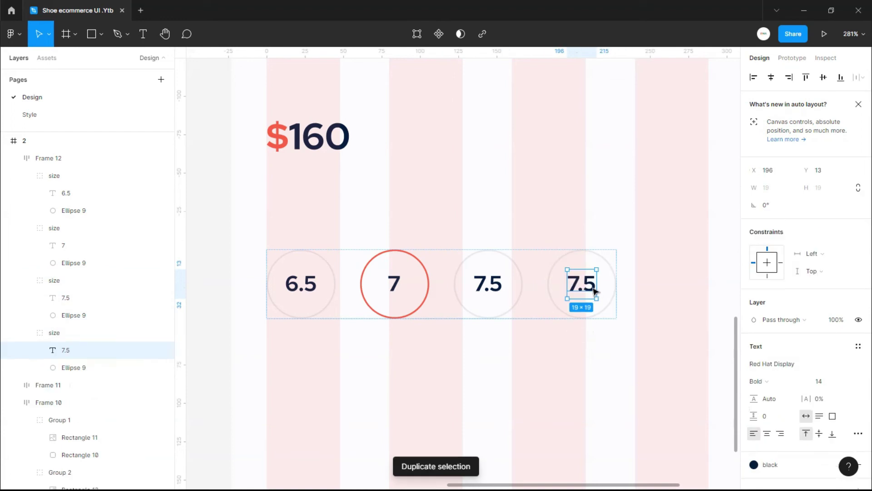
{"action": "type", "text": "8"}
{"action": "key", "text": "Escape"}
{"action": "scroll", "coordinate": [630, 355], "scroll_direction": "down", "scroll_amount": 5}
Add a Medium-weight 'Select size' label to the right of the size circles
{"action": "key", "text": "t"}
{"action": "left_click", "coordinate": [567, 295]}
{"action": "type", "text": "Selecyt size"}
{"action": "left_click", "coordinate": [767, 399]}
{"action": "left_click", "coordinate": [778, 298]}
Make the label an auto-layout pill with padding, radius 30 and an F0F0F0 outline
{"action": "key", "text": "shift+a"}
{"action": "left_click", "coordinate": [849, 196]}
{"action": "left_click", "coordinate": [819, 206]}
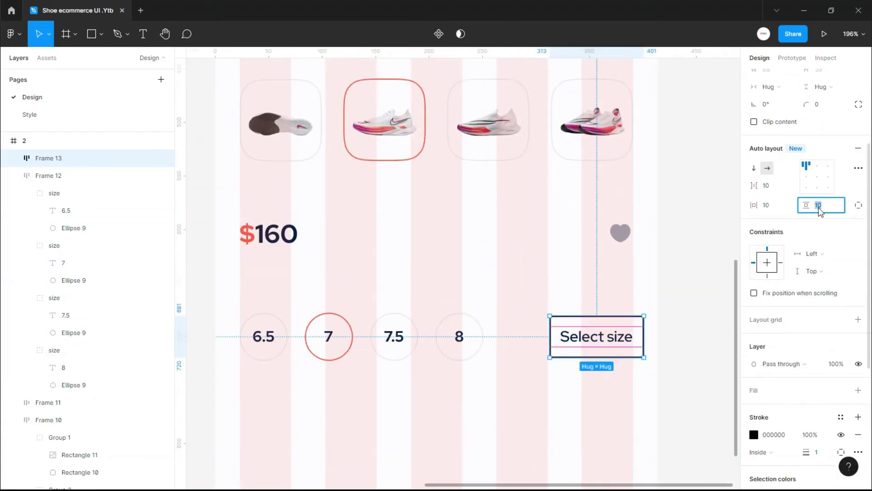
{"action": "type", "text": "30"}
{"action": "key", "text": "Return"}
{"action": "left_click", "coordinate": [842, 417]}
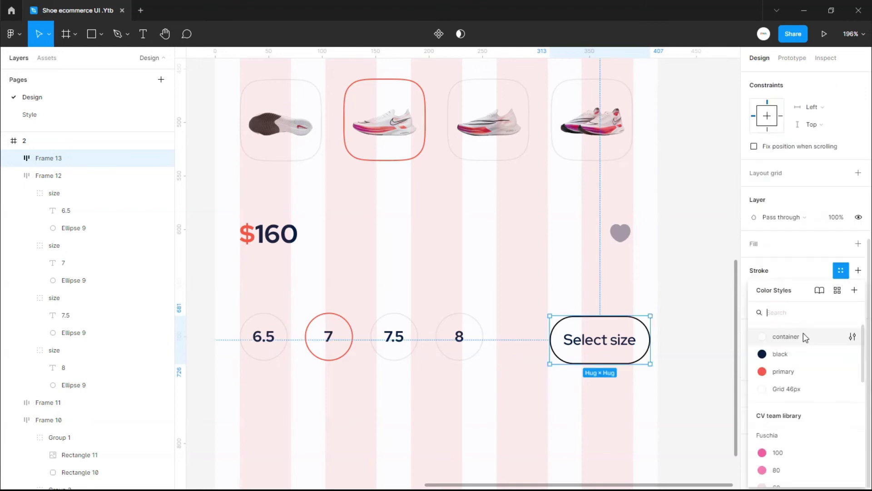
{"action": "left_click", "coordinate": [781, 353]}
{"action": "scroll", "coordinate": [635, 345], "scroll_direction": "up", "scroll_amount": 3}
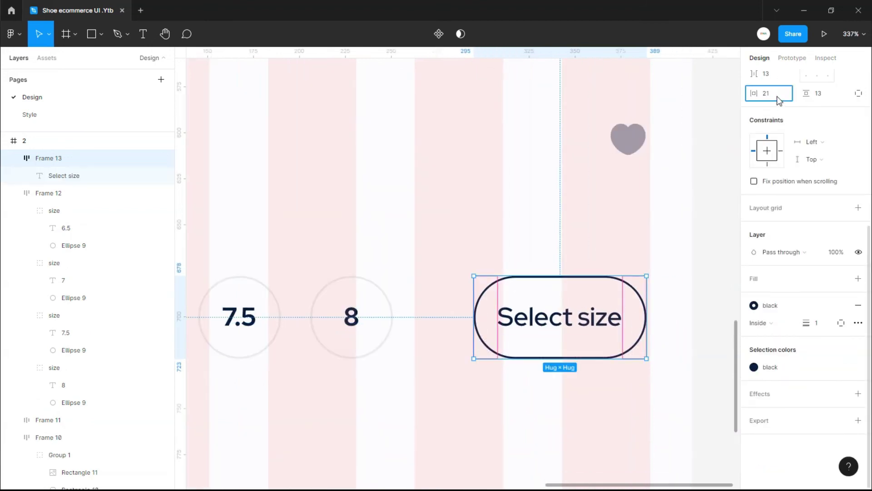
{"action": "scroll", "coordinate": [632, 348], "scroll_direction": "up", "scroll_amount": 2}
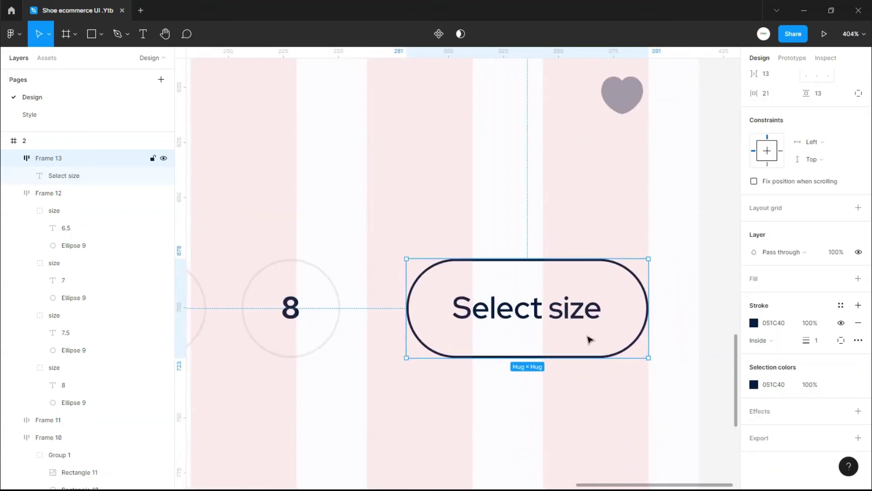
{"action": "left_click", "coordinate": [779, 323]}
{"action": "type", "text": "F0F0F0"}
{"action": "key", "text": "Escape"}
Draw a black circle below the sizes, paste the bag icon on it, and group as 'bag'
{"action": "scroll", "coordinate": [660, 382], "scroll_direction": "down", "scroll_amount": 3}
{"action": "key", "text": "ctrl+shift+4"}
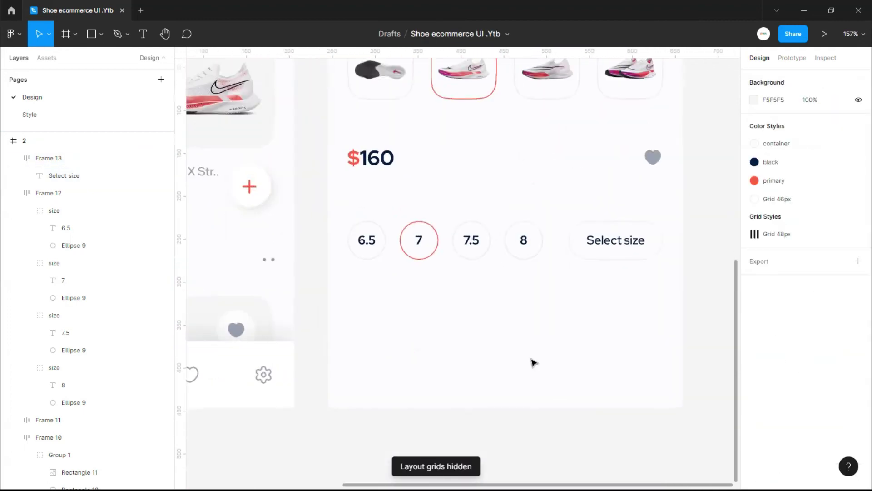
{"action": "key", "text": "o"}
{"action": "left_click_drag", "start_coordinate": [454, 291], "coordinate": [522, 359]}
{"action": "left_click", "coordinate": [754, 364]}
{"action": "left_click_drag", "start_coordinate": [495, 277], "coordinate": [495, 335]}
{"action": "scroll", "coordinate": [475, 357], "scroll_direction": "up", "scroll_amount": 2}
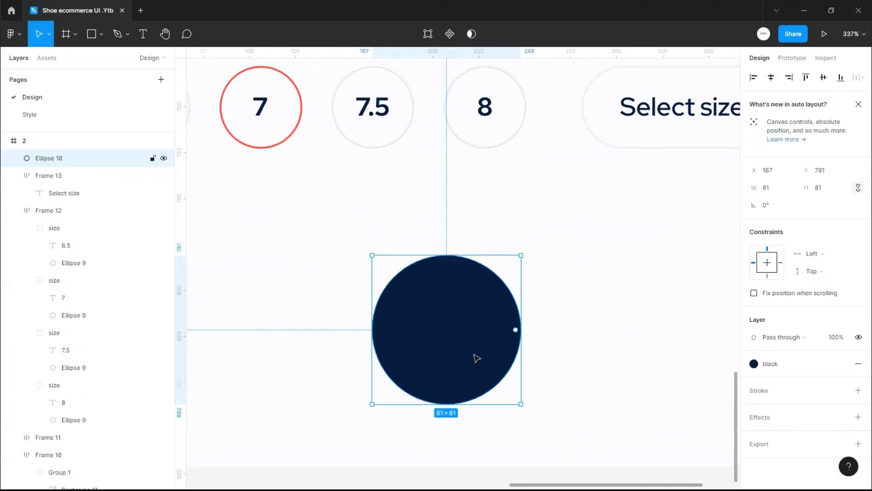
{"action": "key", "text": "ctrl+v"}
{"action": "left_click", "coordinate": [499, 341], "text": "shift"}
{"action": "key", "text": "ctrl+g"}
{"action": "type", "text": "ag"}
{"action": "key", "text": "Return"}
Add a small red badge circle with a '+' label, grouped as 'add-btn'
{"action": "key", "text": "o"}
{"action": "left_click", "coordinate": [416, 281]}
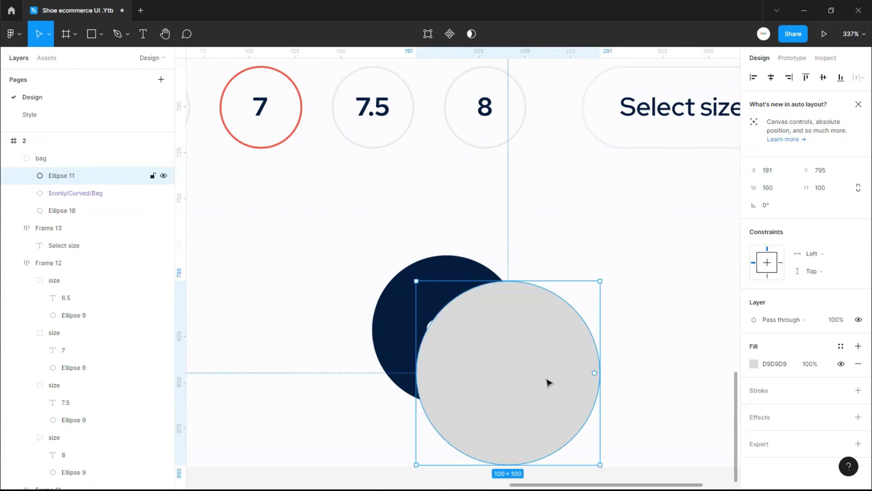
{"action": "left_click", "coordinate": [777, 372]}
{"action": "key", "text": "t"}
{"action": "left_click", "coordinate": [494, 384]}
{"action": "type", "text": "+"}
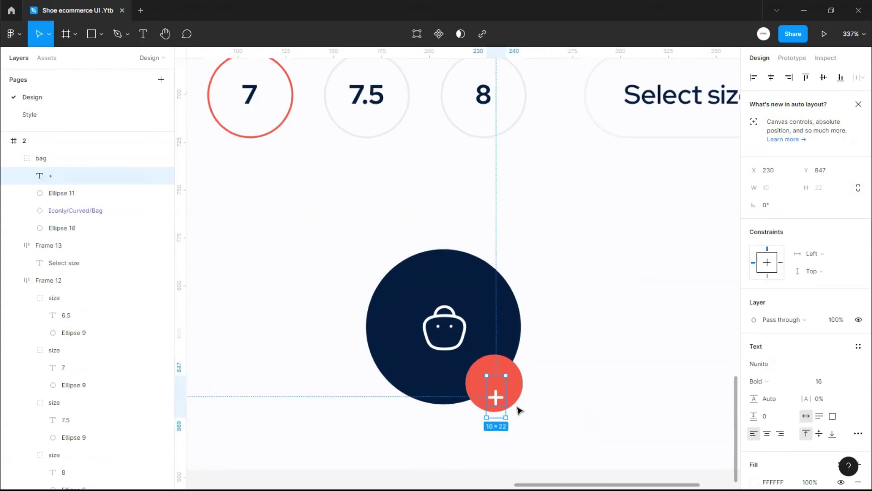
{"action": "scroll", "coordinate": [517, 379], "scroll_direction": "up", "scroll_amount": 5}
{"action": "left_click", "coordinate": [61, 192], "text": "shift"}
{"action": "key", "text": "ctrl+g"}
{"action": "double_click", "coordinate": [73, 176]}
{"action": "type", "text": "add-btn"}
Wrap the price, size and Select size rows in auto layout and adjust their spacing
{"action": "left_click", "coordinate": [41, 158]}
{"action": "scroll", "coordinate": [414, 297], "scroll_direction": "down", "scroll_amount": 10}
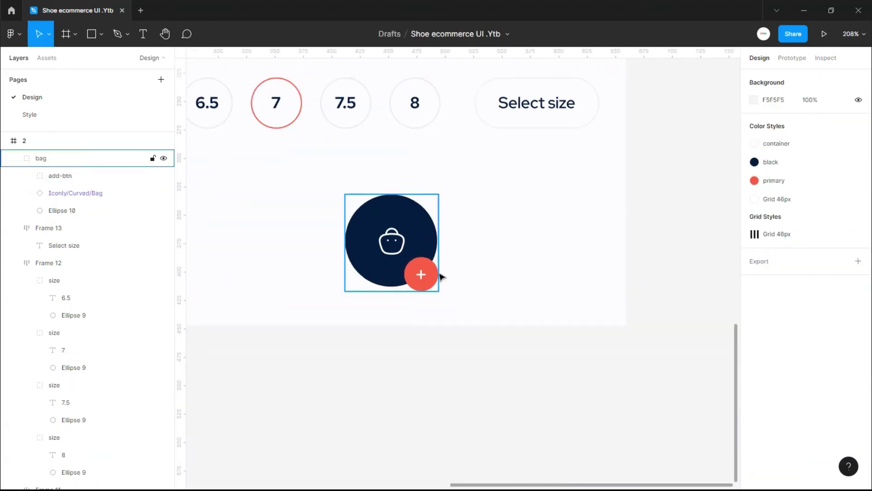
{"action": "scroll", "coordinate": [544, 321], "scroll_direction": "up", "scroll_amount": 2}
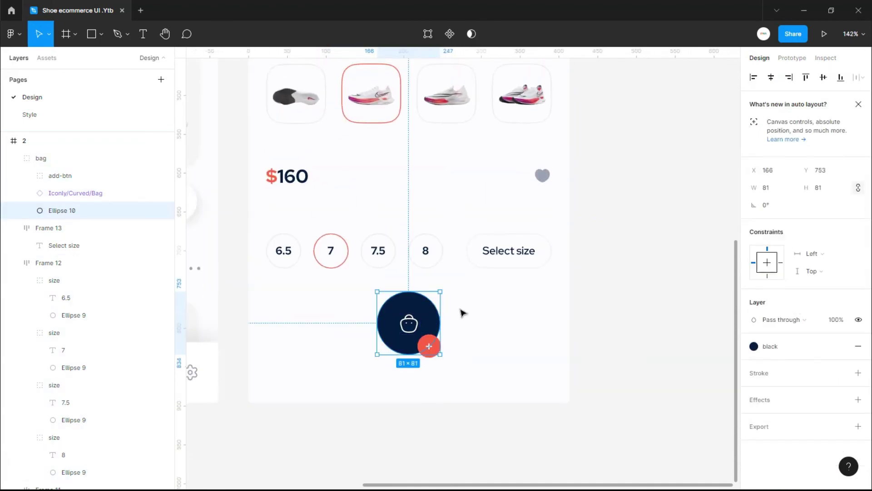
{"action": "left_click", "coordinate": [509, 251]}
{"action": "left_click", "coordinate": [418, 259], "text": "shift"}
{"action": "key", "text": "shift+a"}
{"action": "left_click", "coordinate": [777, 274]}
{"action": "scroll", "coordinate": [577, 341], "scroll_direction": "down", "scroll_amount": 5}
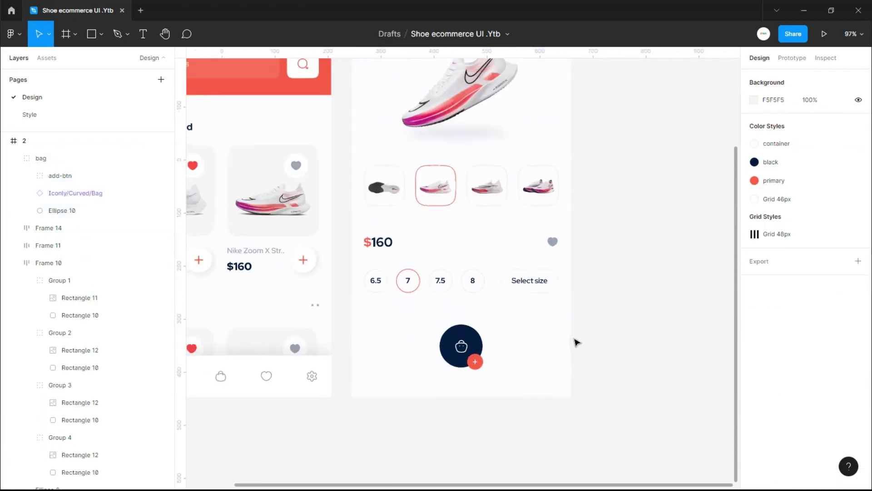